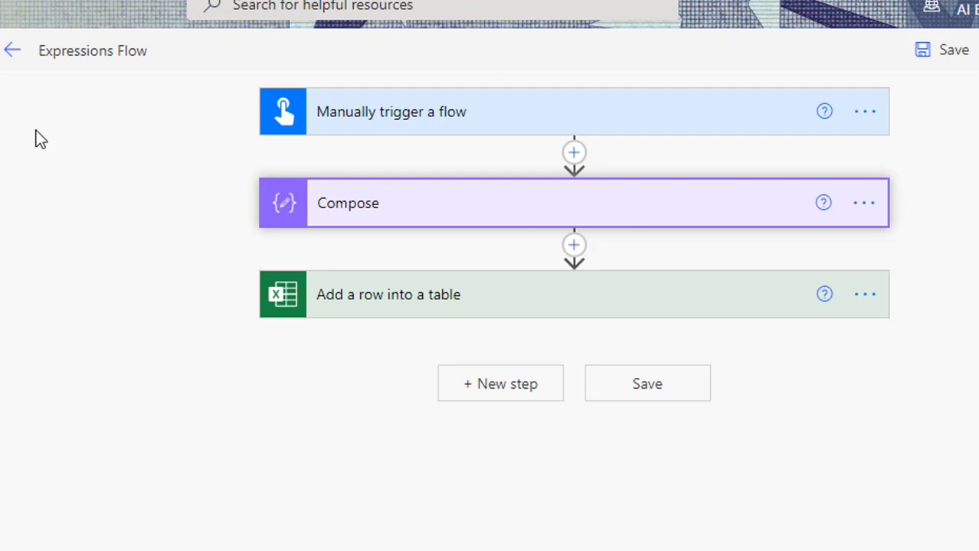
# - Rename the manual trigger's text input to "Input String"
pyautogui.click(357, 119)
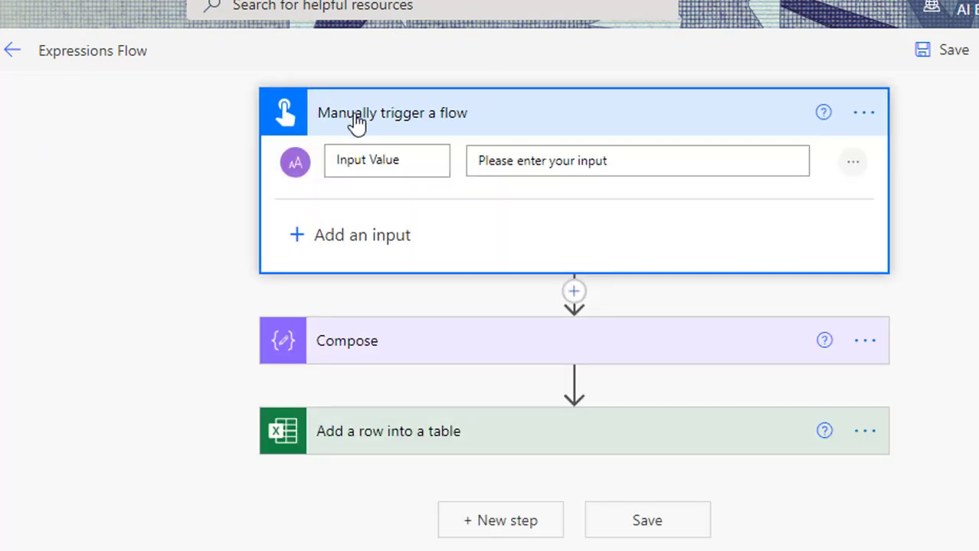
pyautogui.doubleClick(383, 160)
pyautogui.write('String')
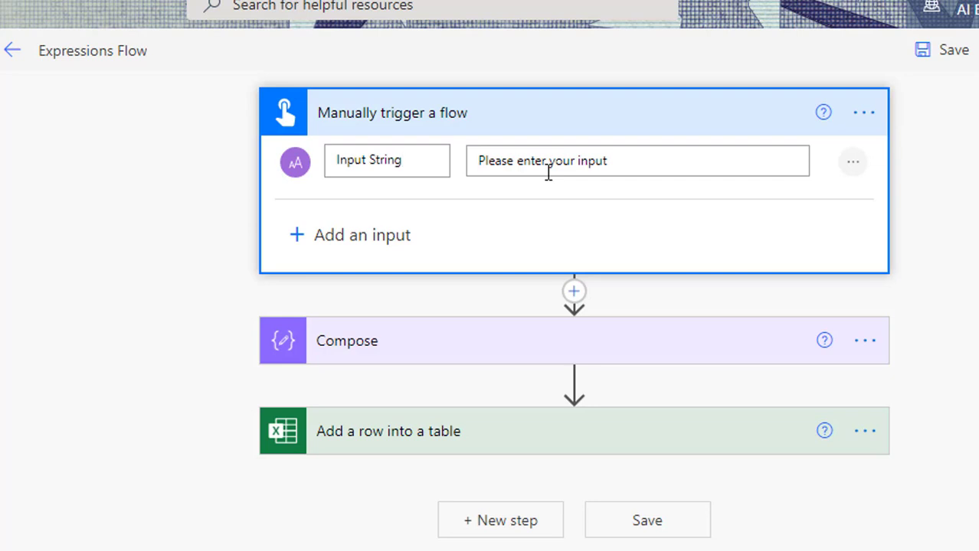
# - Open the expression editor for the Compose action's Inputs and expand the full list of conversion functions
pyautogui.click(363, 359)
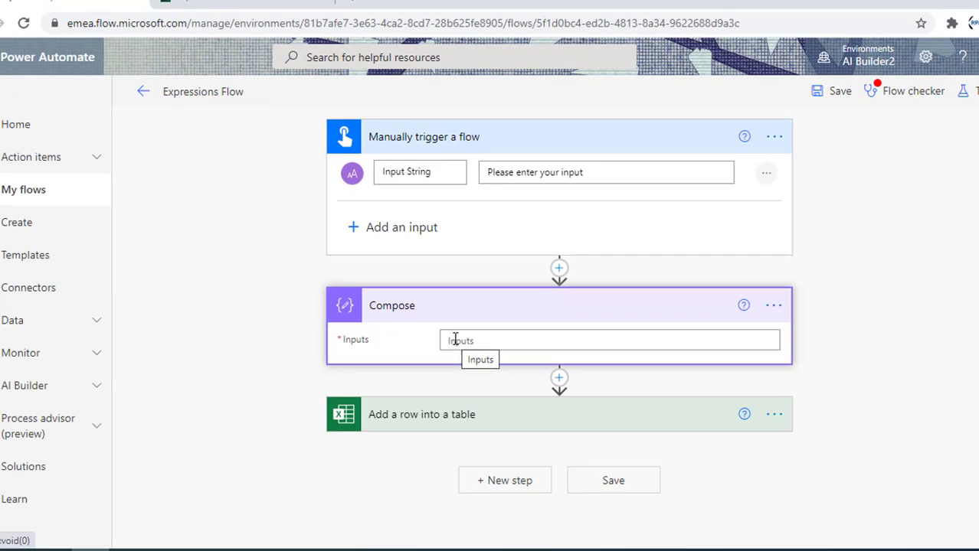
pyautogui.click(460, 330)
pyautogui.click(784, 297)
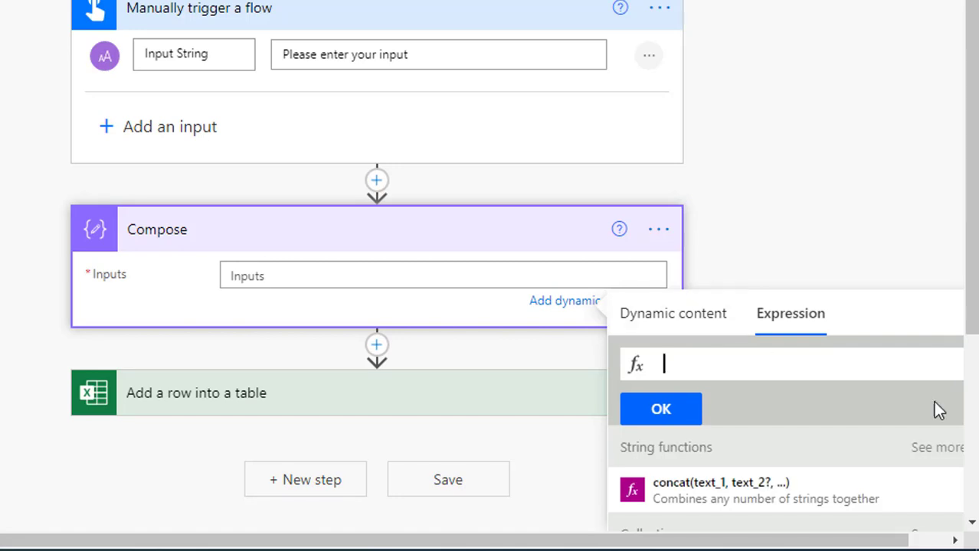
pyautogui.scroll(-3, 833, 426)
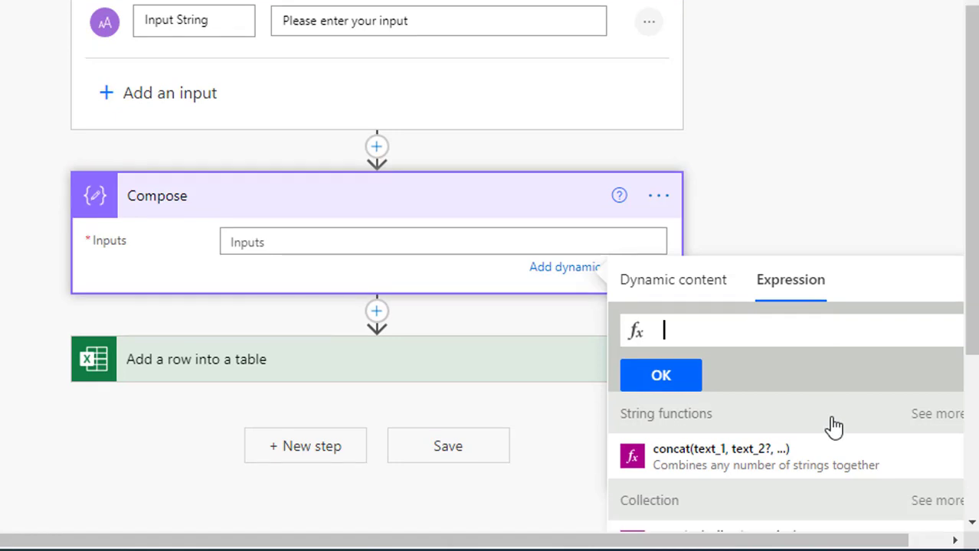
pyautogui.scroll(-10, 894, 430)
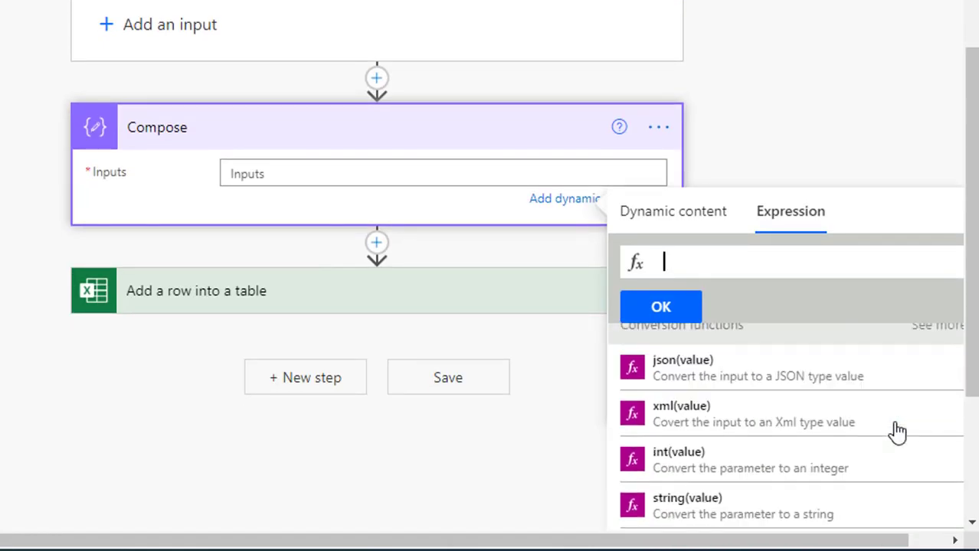
pyautogui.scroll(1, 842, 437)
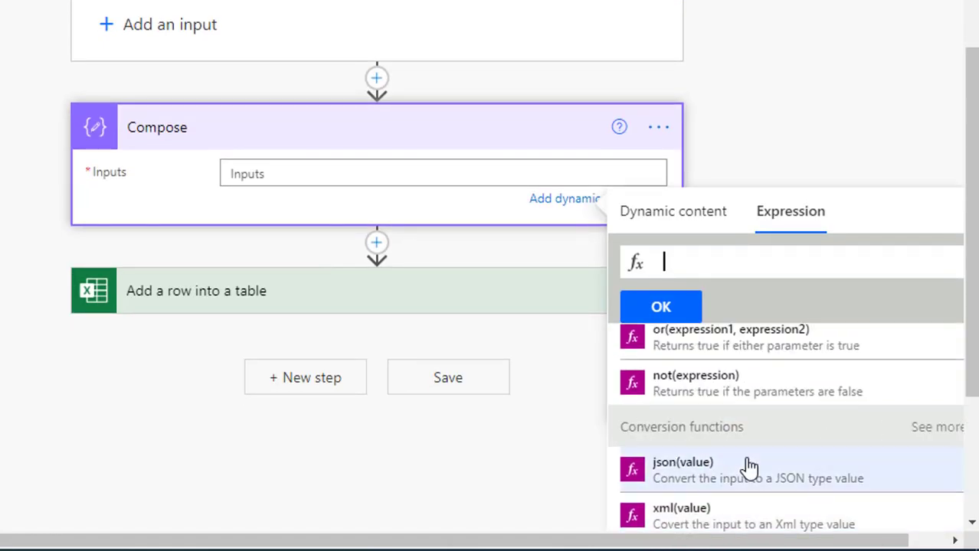
pyautogui.scroll(-1, 750, 466)
pyautogui.scroll(-4, 750, 466)
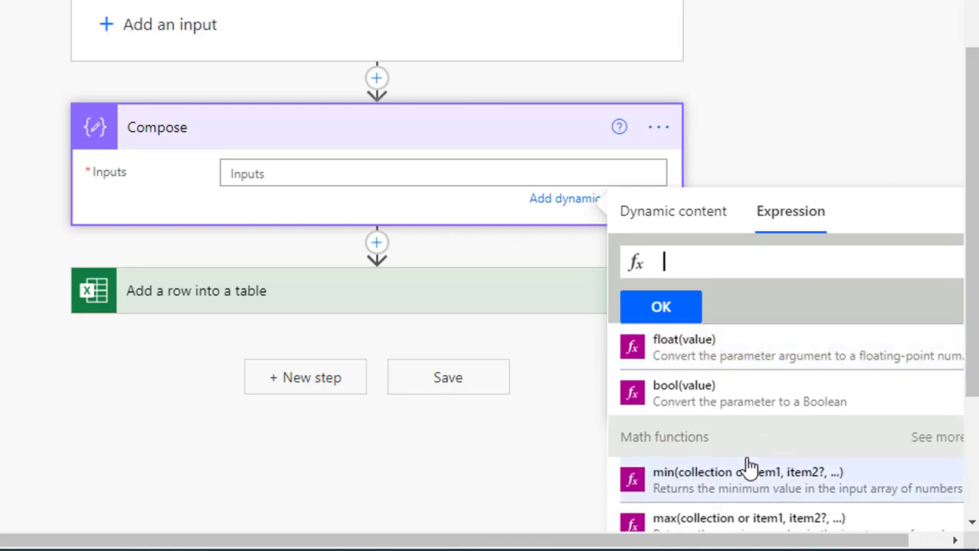
pyautogui.scroll(3, 746, 460)
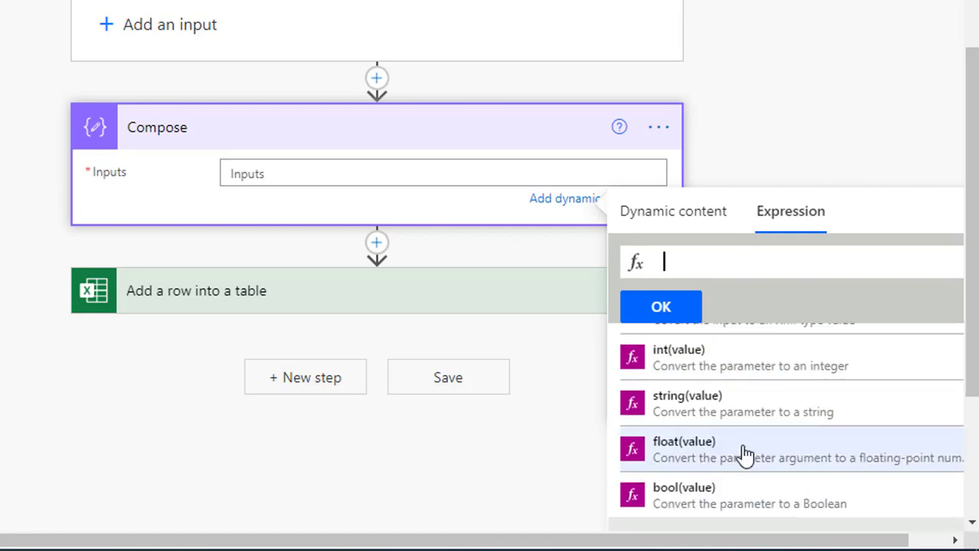
pyautogui.scroll(2, 721, 443)
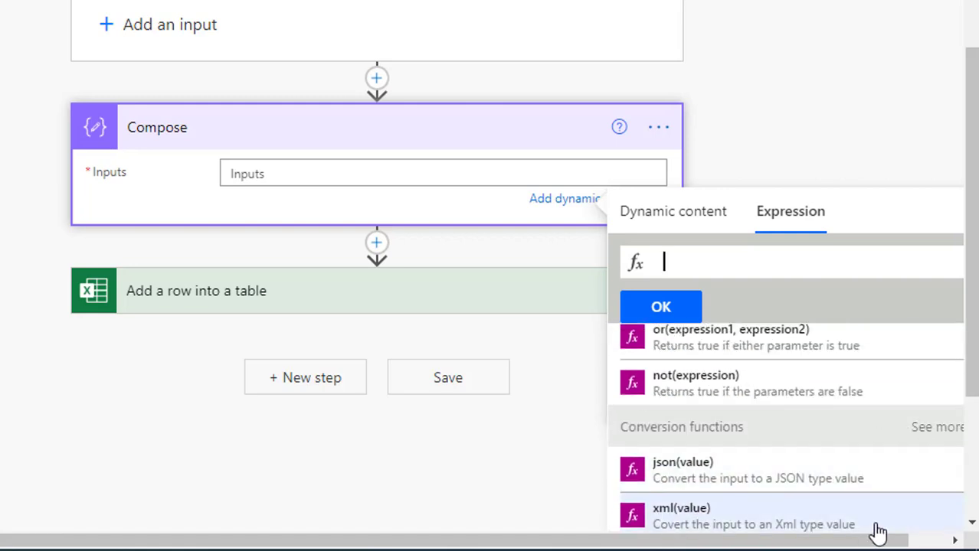
pyautogui.moveTo(867, 544); pyautogui.dragTo(896, 541)
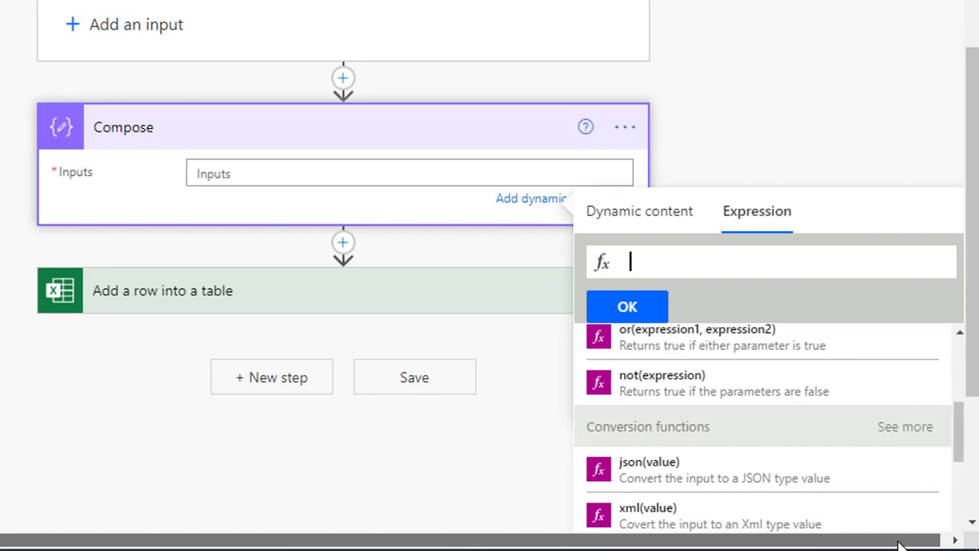
pyautogui.click(905, 429)
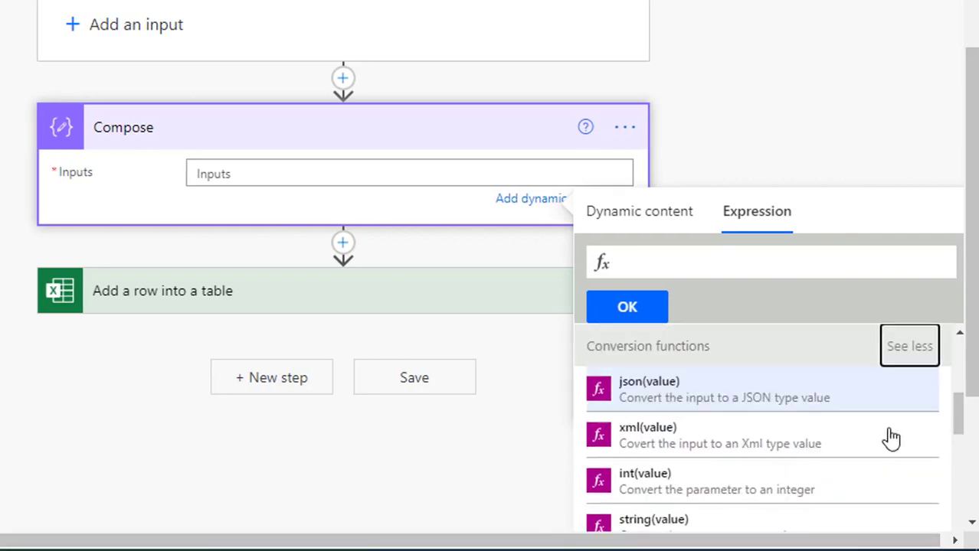
# - Set the Compose Inputs to the expression array(triggerBody()['text']), using the trigger's Input String as the argument
pyautogui.scroll(-2, 888, 436)
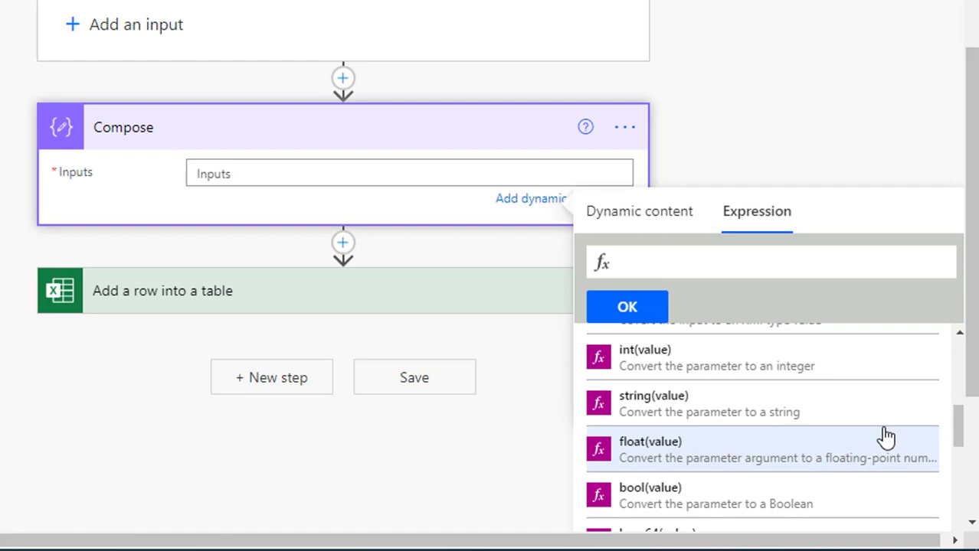
pyautogui.scroll(-5, 904, 416)
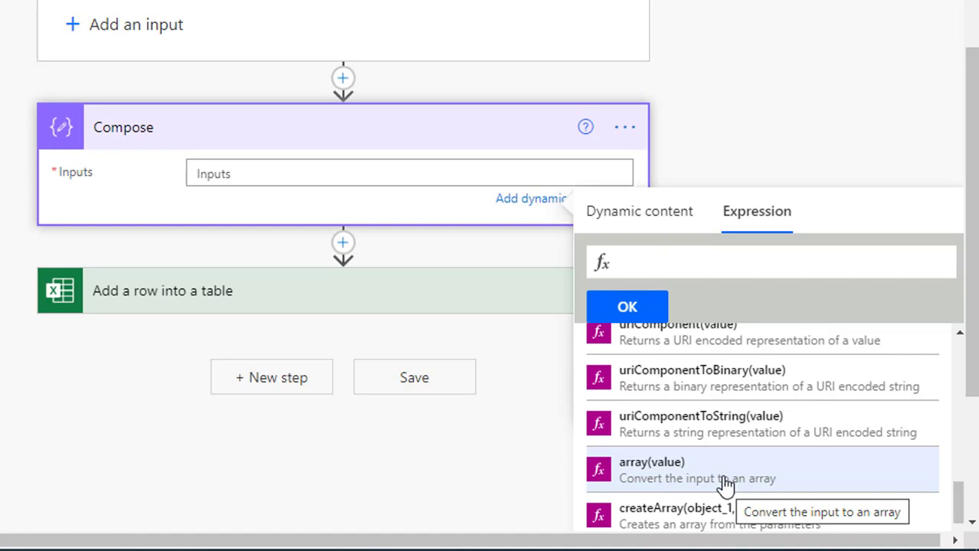
pyautogui.click(680, 477)
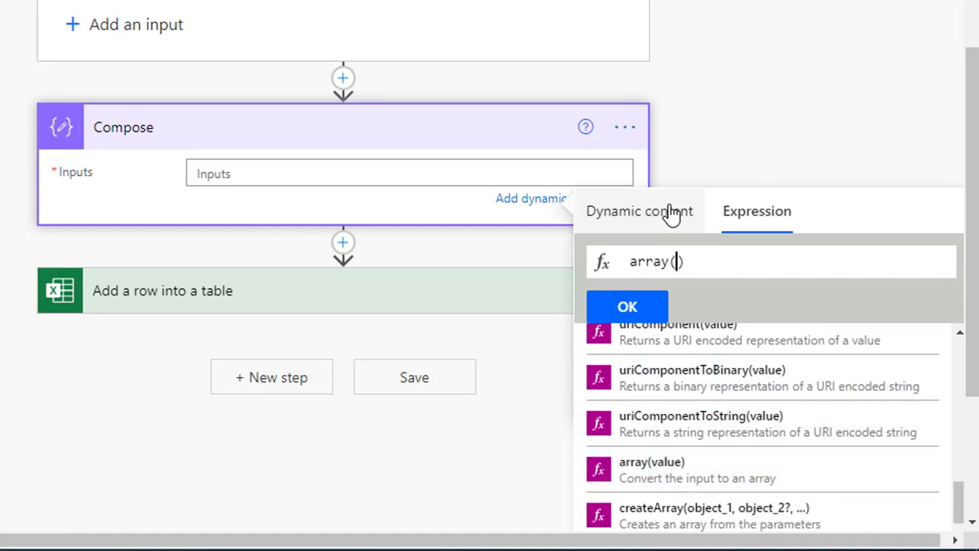
pyautogui.click(671, 214)
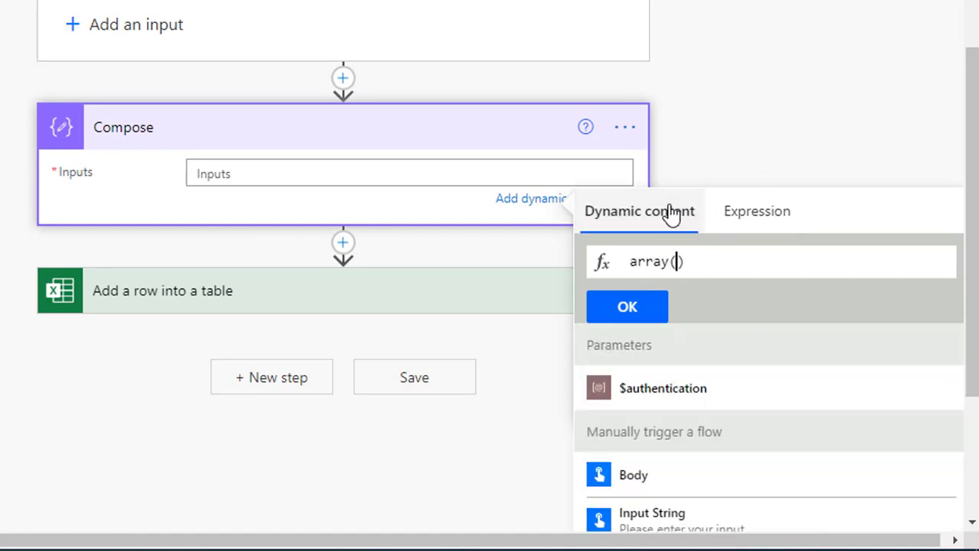
pyautogui.click(694, 525)
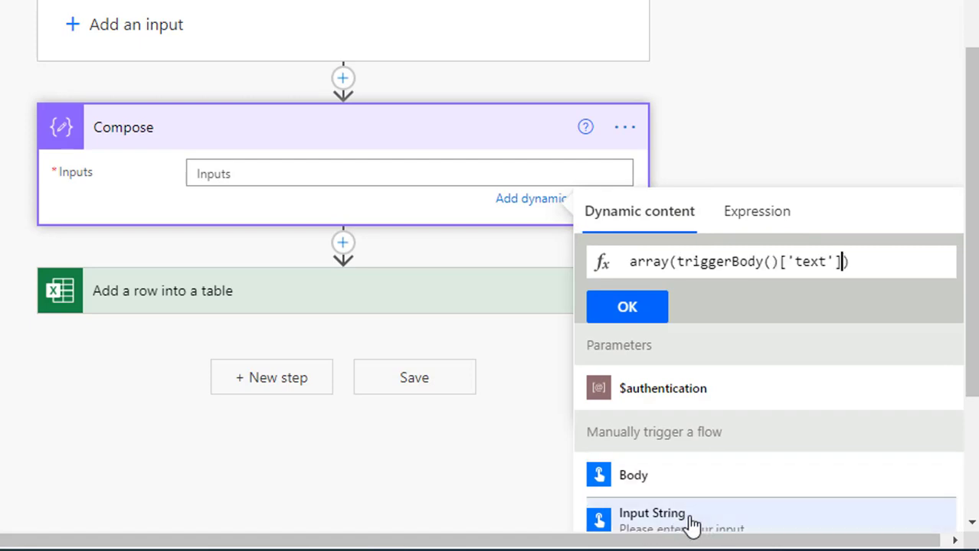
pyautogui.click(627, 307)
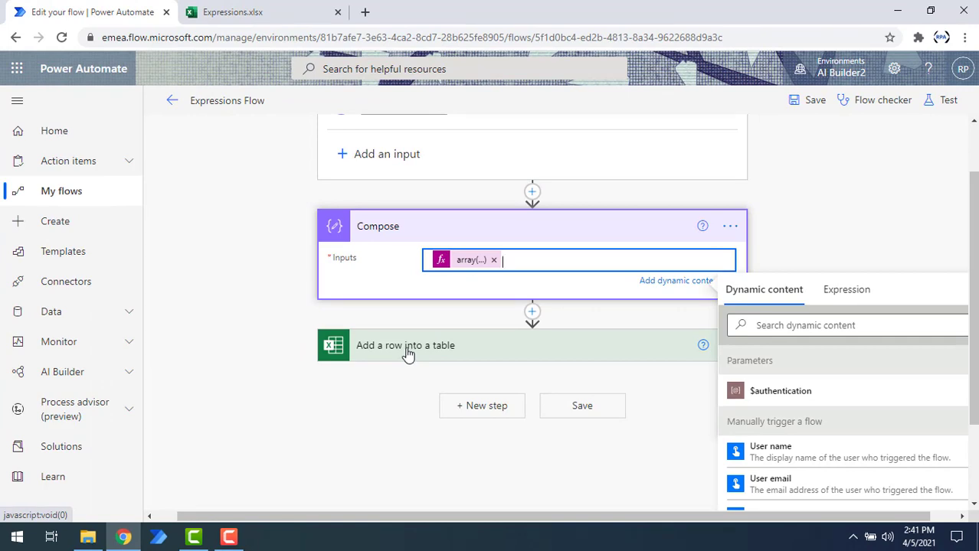
# - Switch to the Expressions.xlsx workbook to check the first empty row under Expression Output, and return to the flow
pyautogui.click(246, 11)
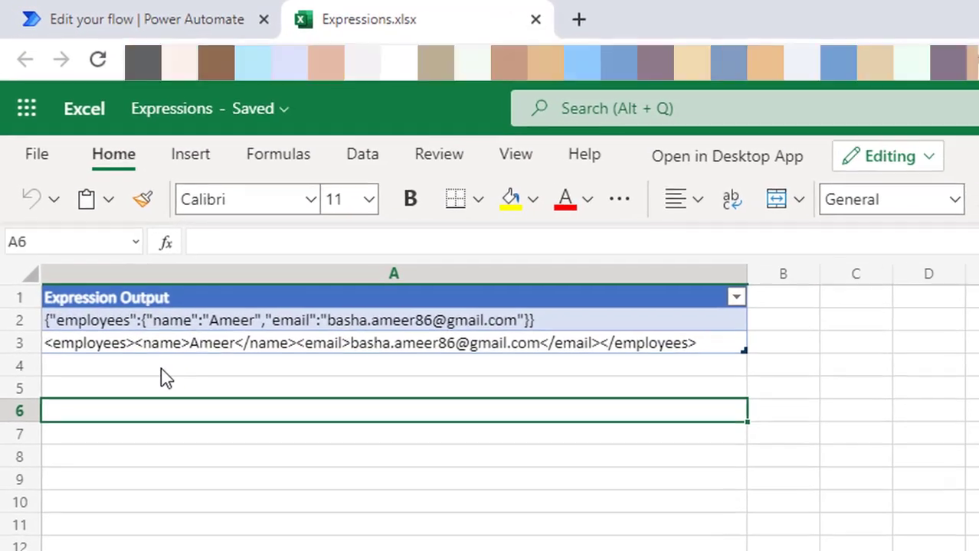
pyautogui.click(113, 261)
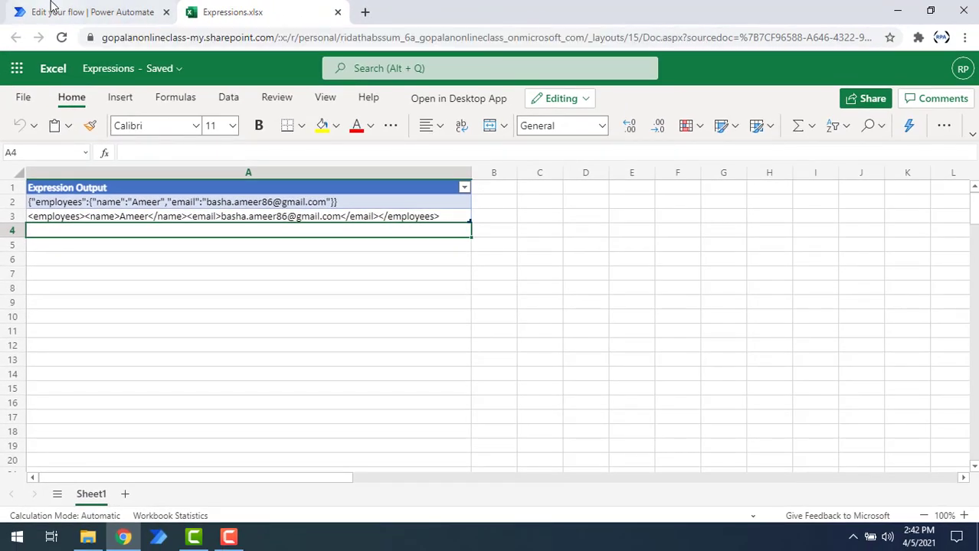
pyautogui.click(52, 11)
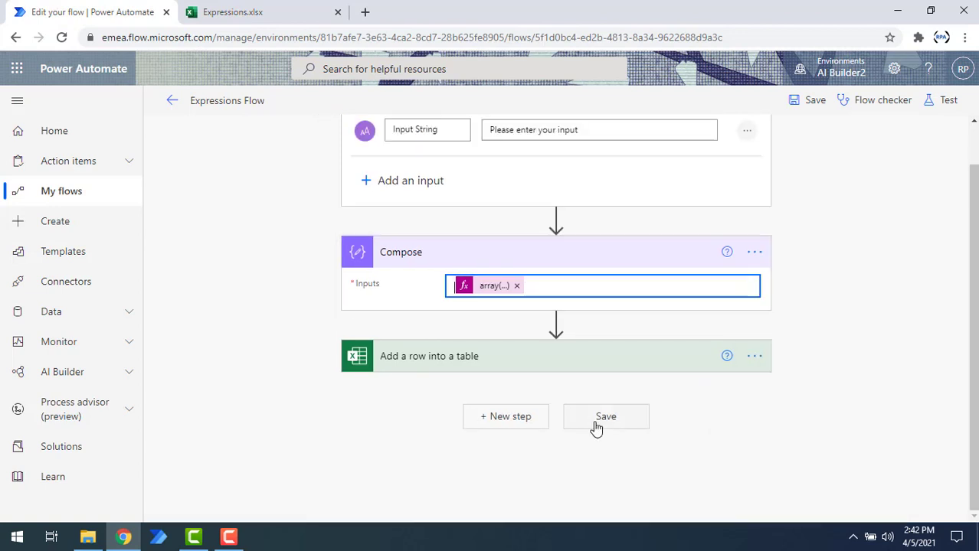
# - Save the flow and run a manual test with "Hello World" as the Input String
pyautogui.click(597, 427)
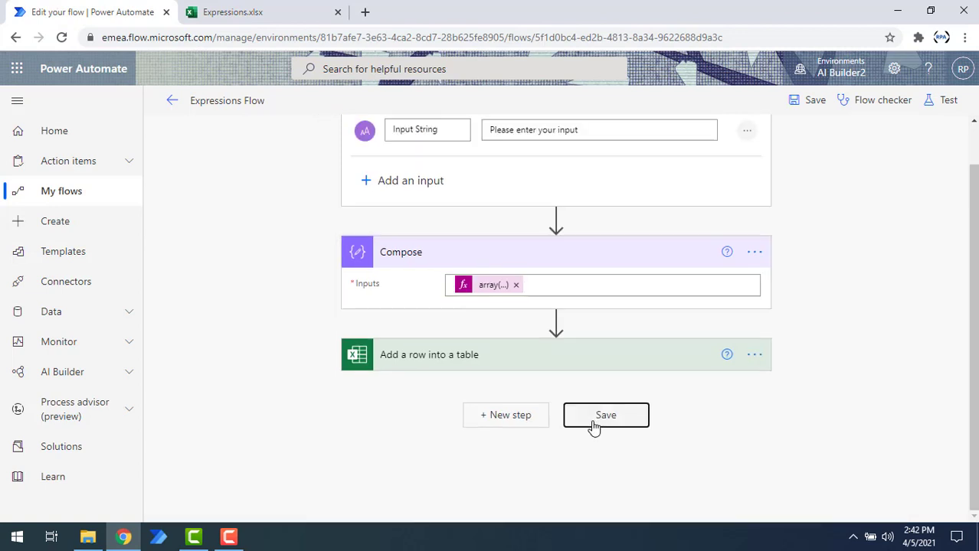
pyautogui.click(945, 101)
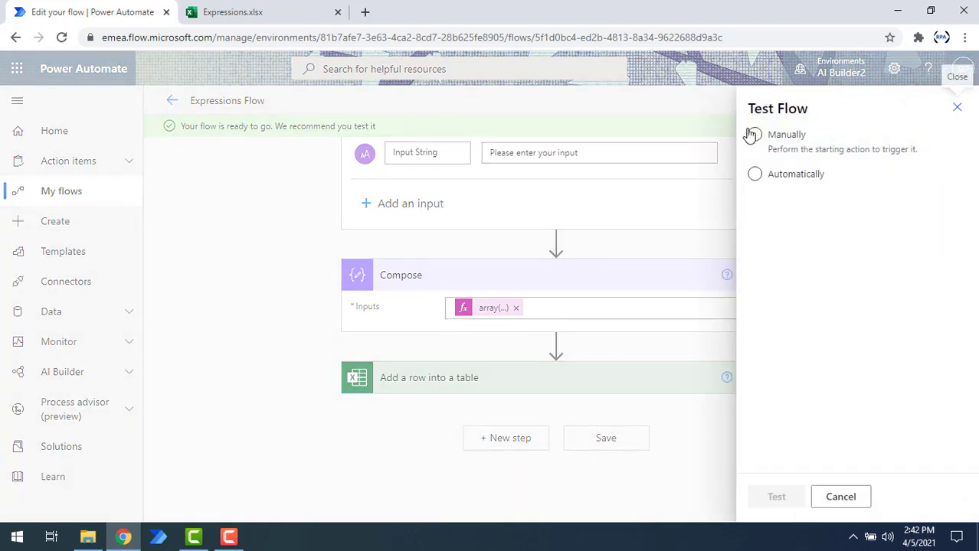
pyautogui.click(754, 135)
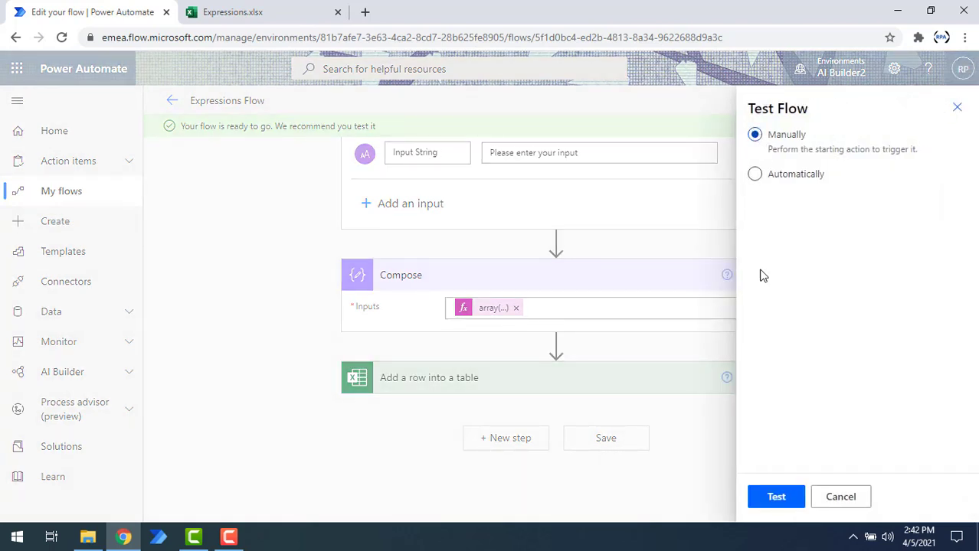
pyautogui.click(776, 498)
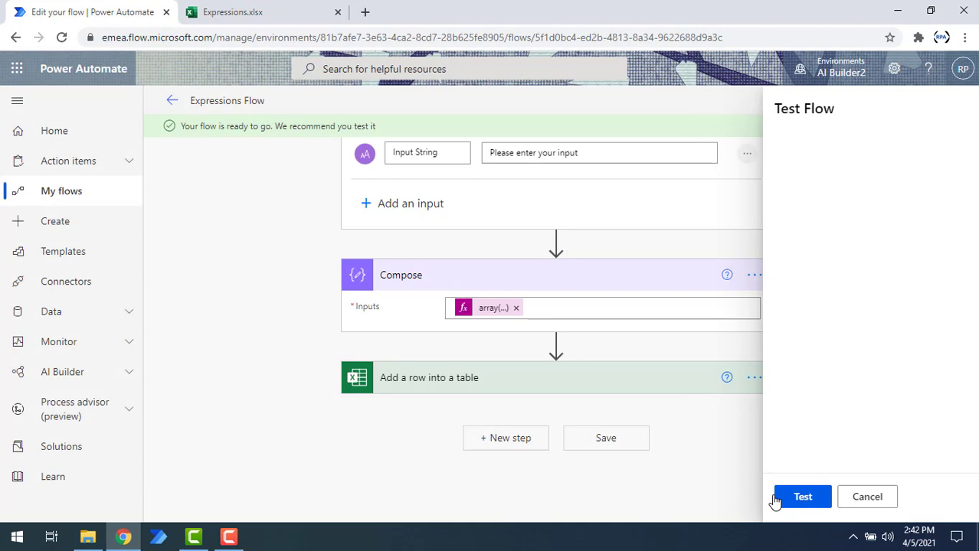
pyautogui.write('Hello World')
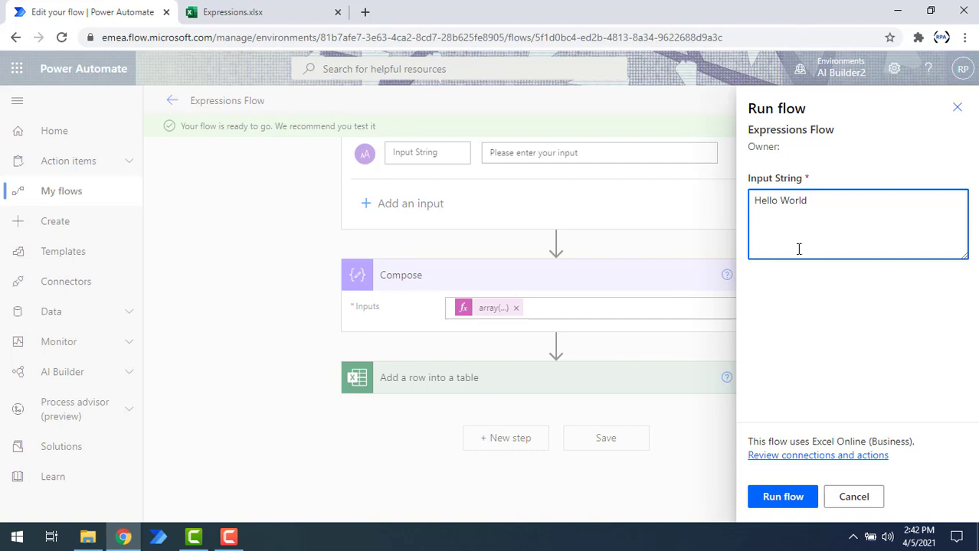
pyautogui.click(783, 497)
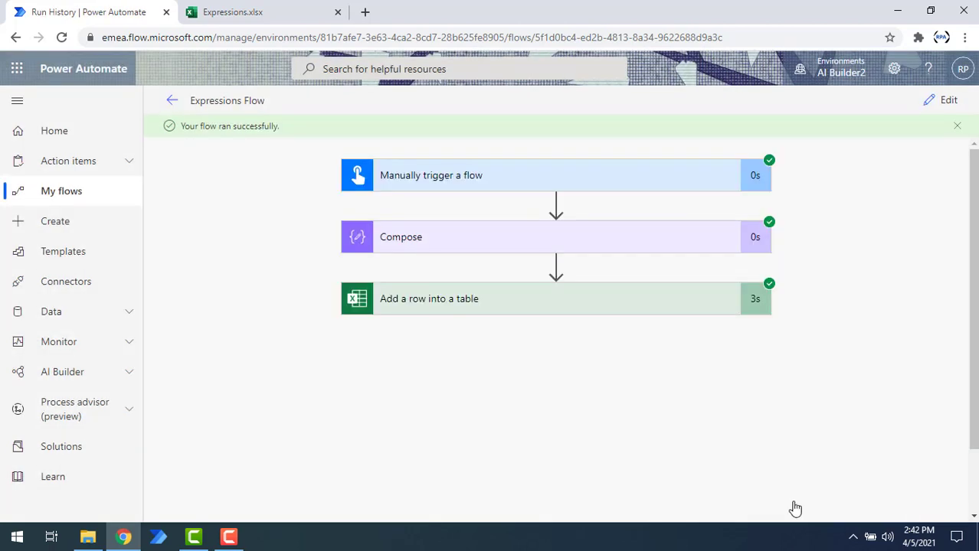
# - Expand the Compose action in the run results and examine its output
pyautogui.click(448, 246)
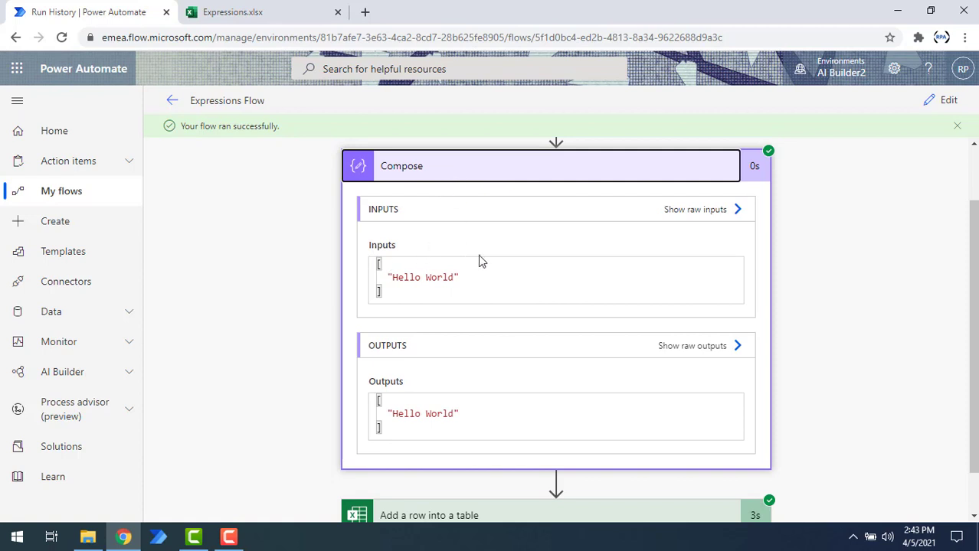
pyautogui.moveTo(465, 413); pyautogui.dragTo(387, 415)
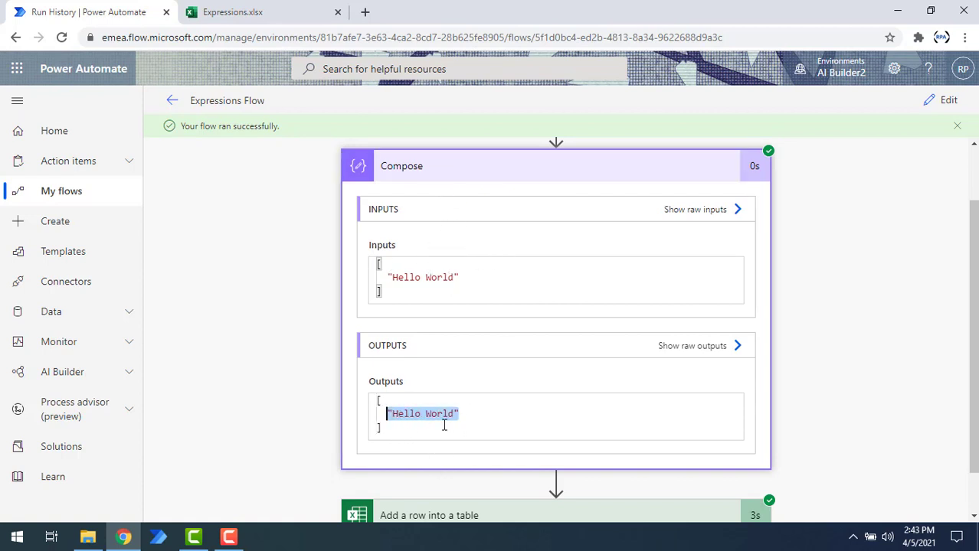
# - Expand the trigger's run details and compare the Input String's type and value with the Compose action's inputs
pyautogui.scroll(1, 454, 411)
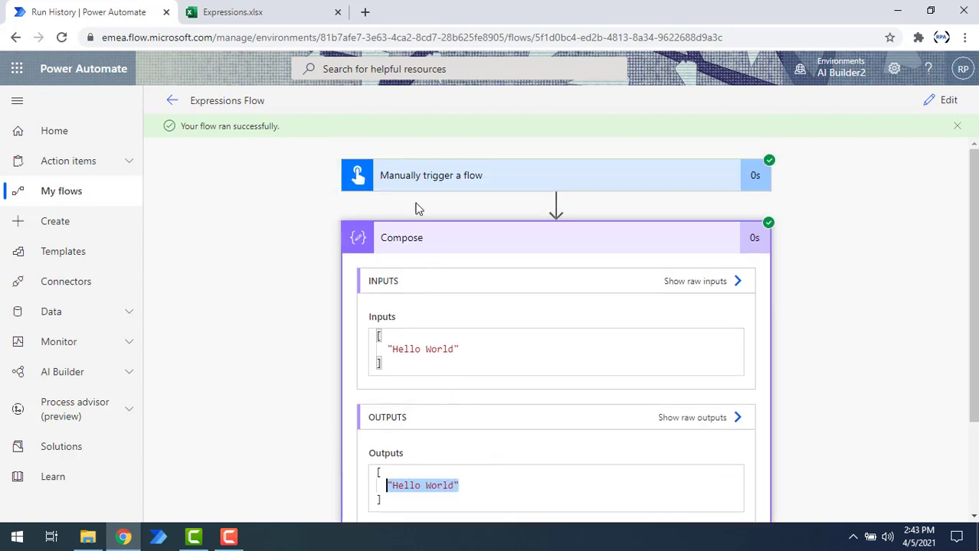
pyautogui.click(419, 178)
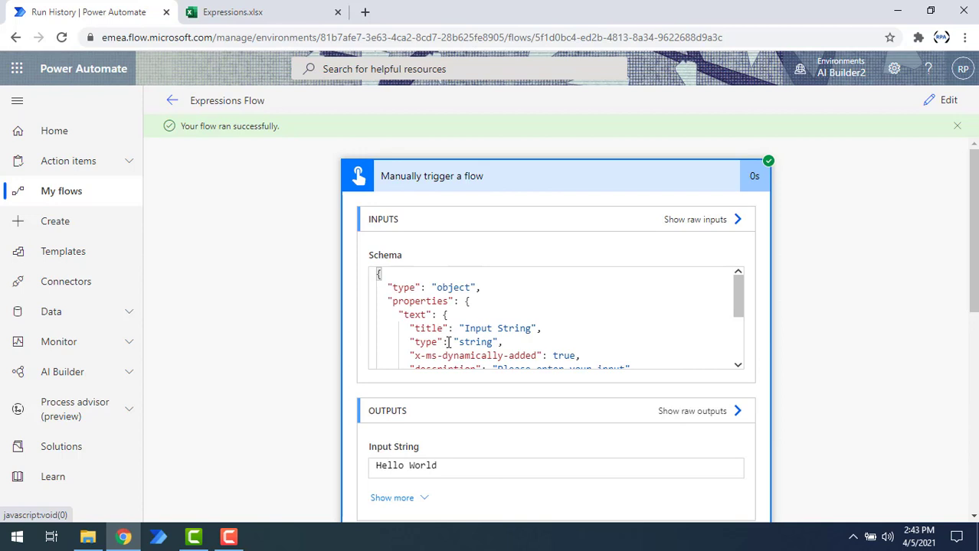
pyautogui.moveTo(443, 342); pyautogui.dragTo(495, 342)
pyautogui.moveTo(438, 466); pyautogui.dragTo(373, 469)
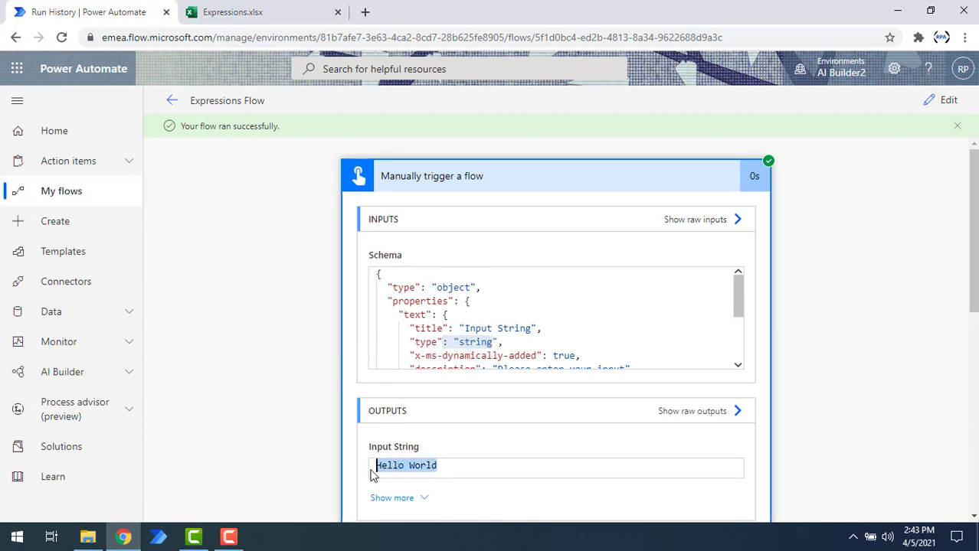
pyautogui.scroll(-1, 448, 412)
pyautogui.scroll(-2, 450, 414)
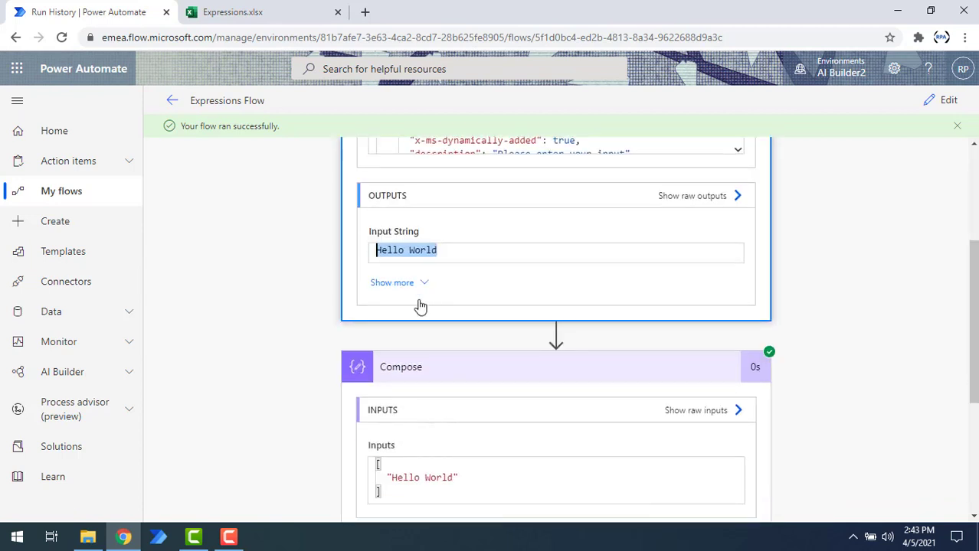
pyautogui.scroll(-1, 405, 475)
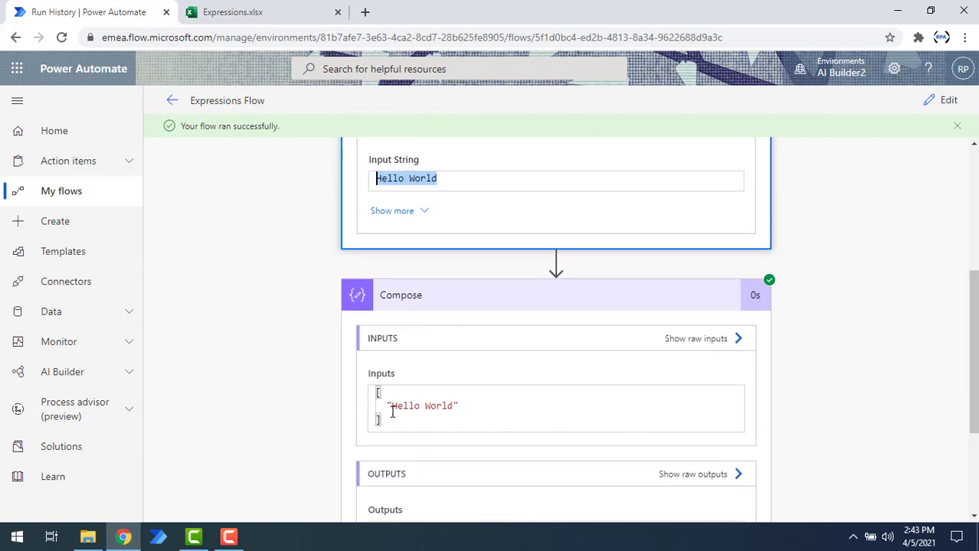
pyautogui.tripleClick(452, 412)
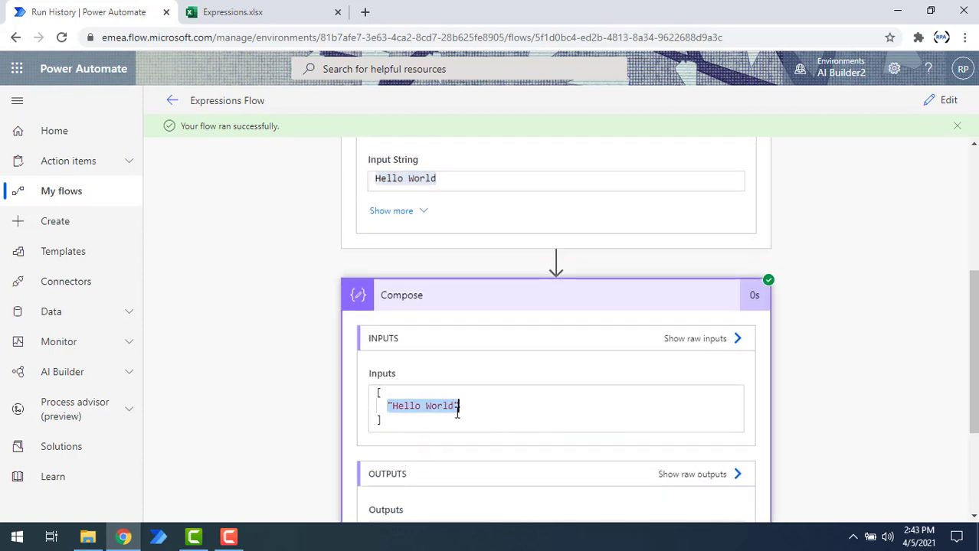
# - Switch to the Expressions.xlsx workbook and check the newest row under Expression Output
pyautogui.click(278, 7)
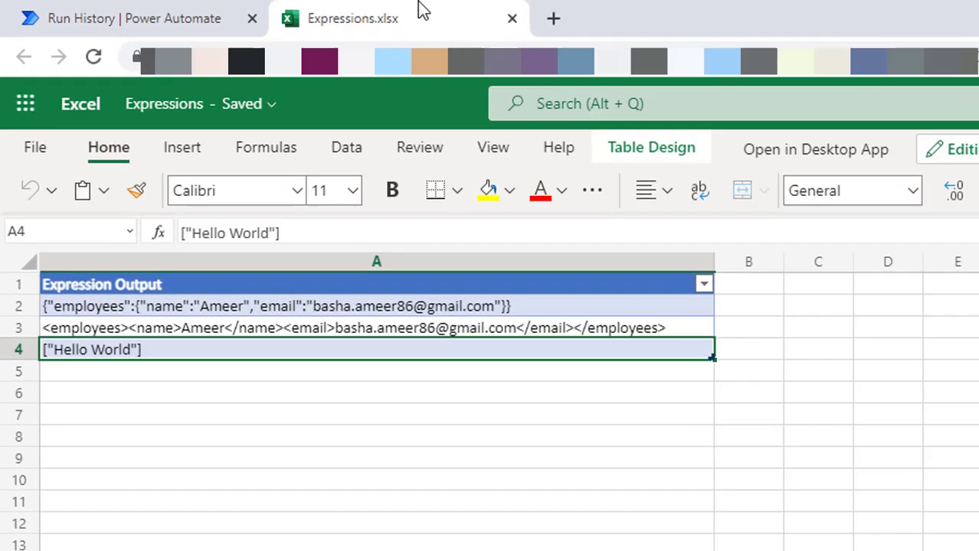
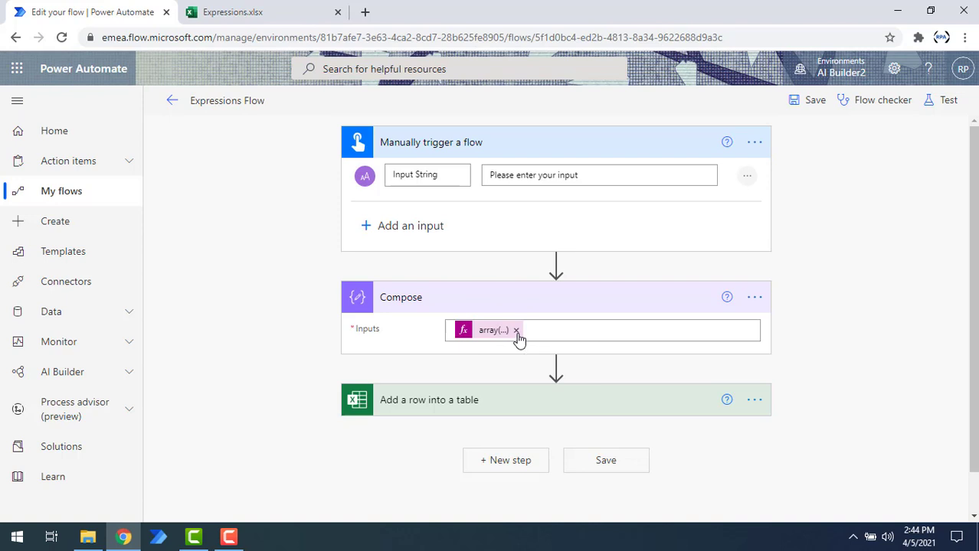
# - Remove the array() expression from the Compose inputs and add a Number input to the manual trigger, keeping its default name
pyautogui.click(516, 334)
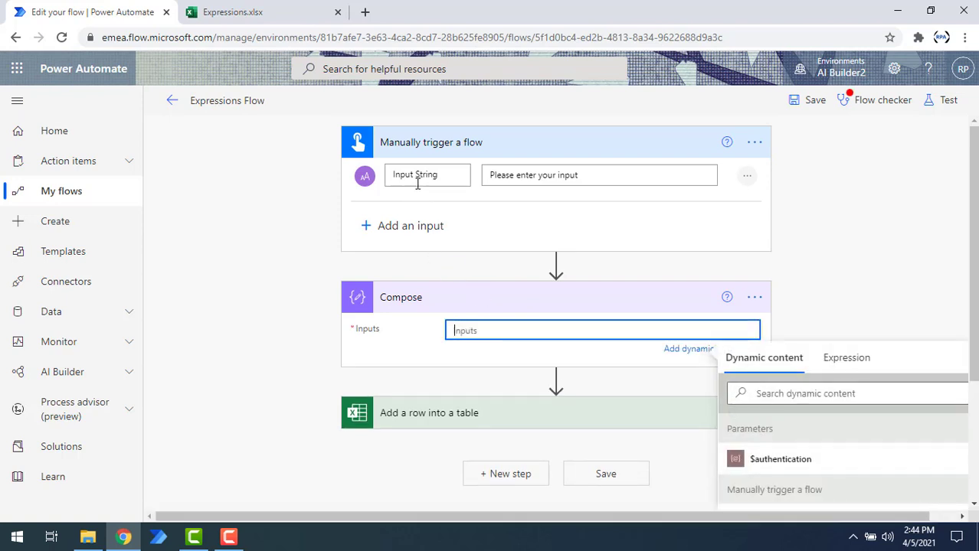
pyautogui.click(402, 225)
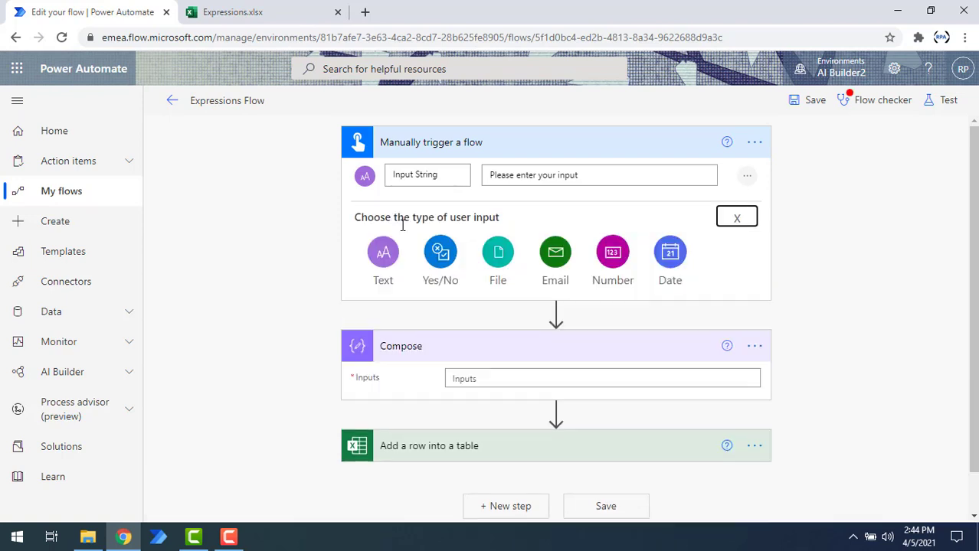
pyautogui.click(615, 259)
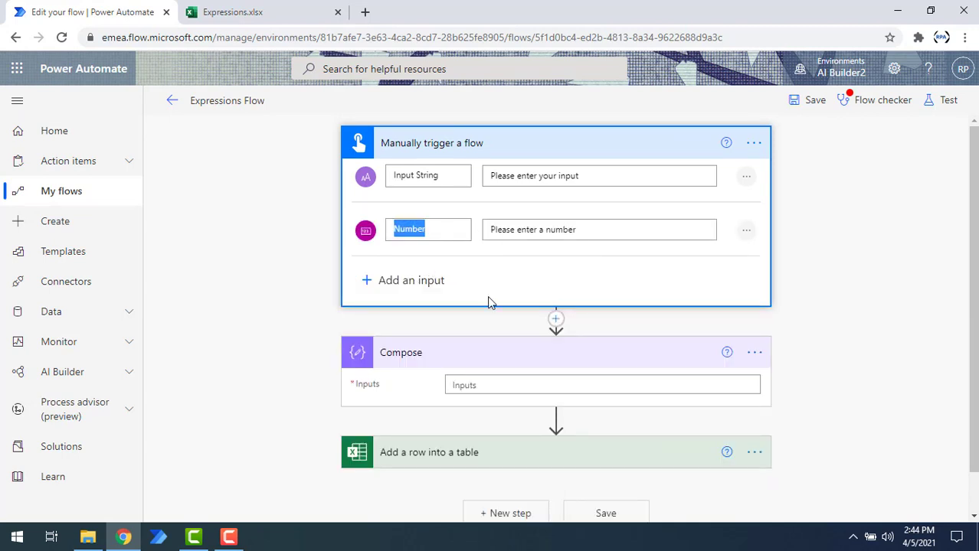
pyautogui.click(452, 205)
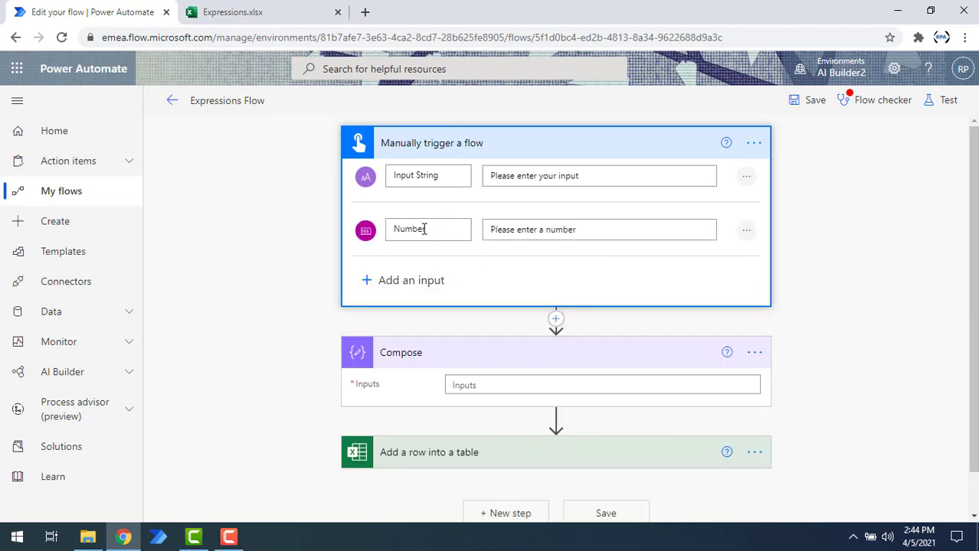
pyautogui.doubleClick(424, 229)
pyautogui.click(442, 229)
# - Start an expression for the Compose inputs with the createArray() function from the full list of conversion functions
pyautogui.click(472, 385)
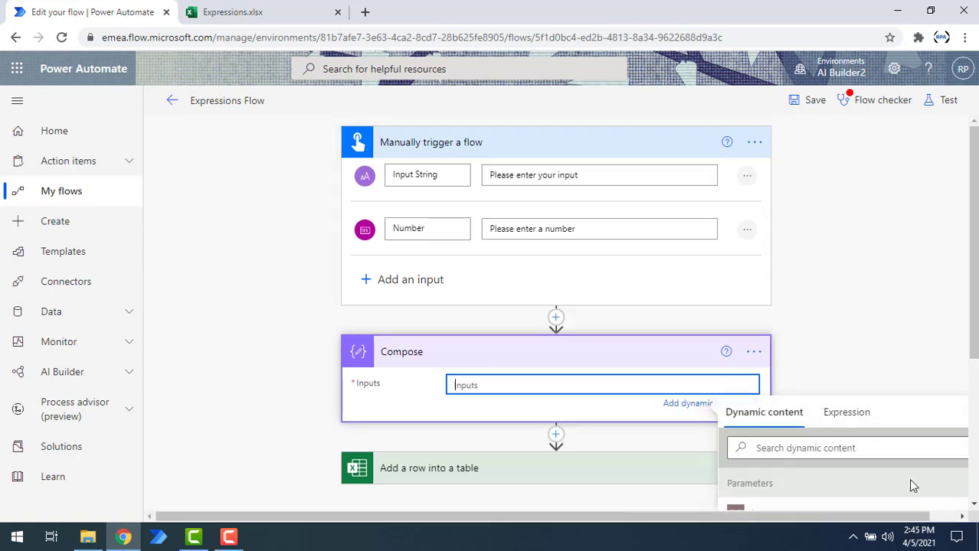
pyautogui.scroll(-3, 912, 385)
pyautogui.click(846, 200)
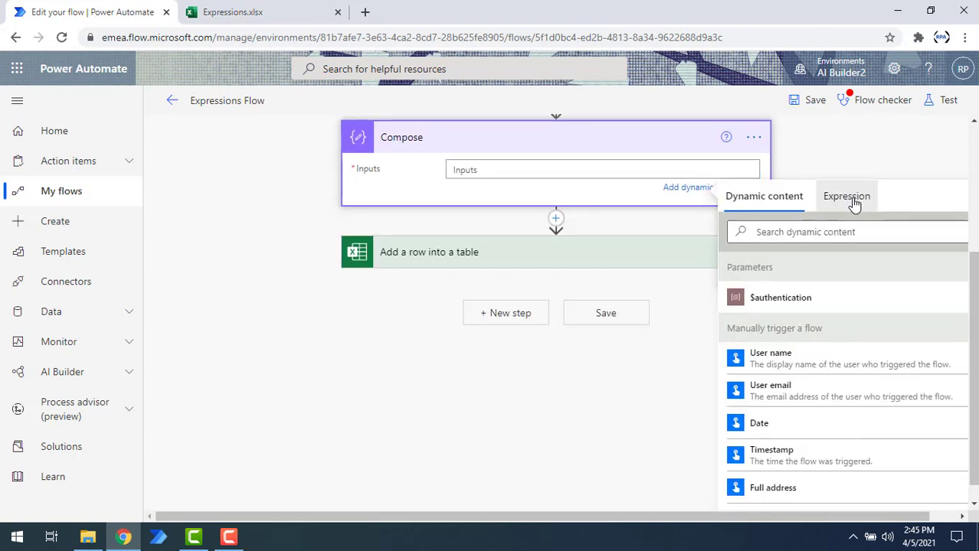
pyautogui.scroll(-5, 843, 375)
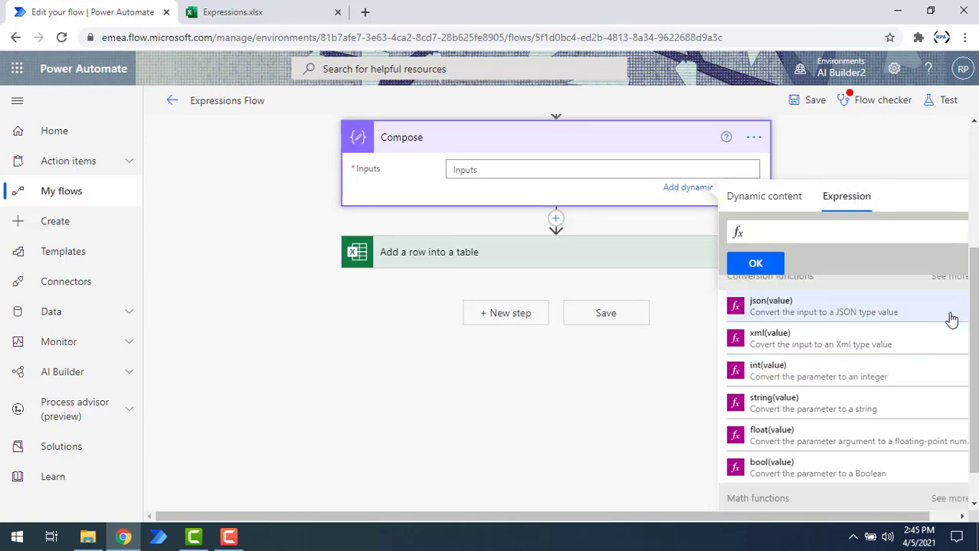
pyautogui.click(950, 281)
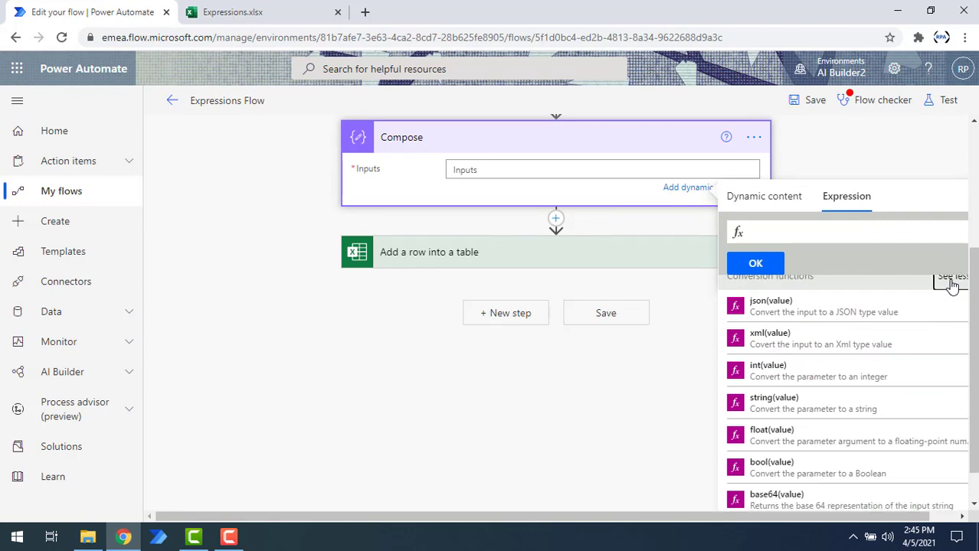
pyautogui.scroll(-8, 837, 429)
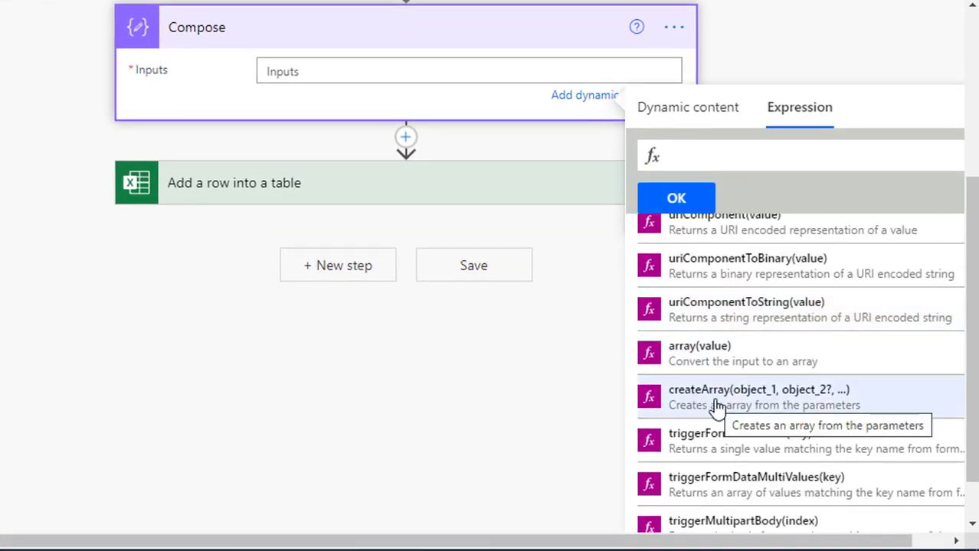
pyautogui.click(806, 411)
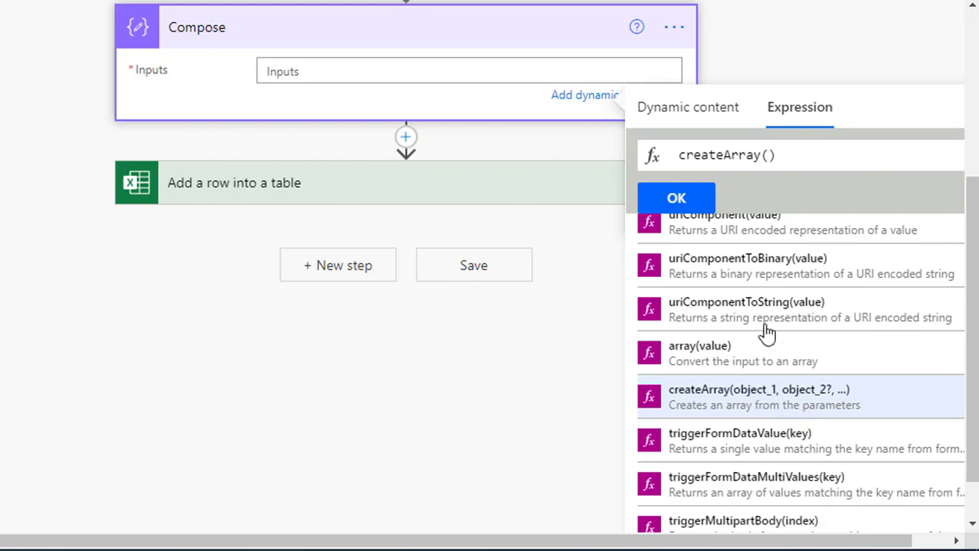
# - Pass the trigger's Input String and Number to createArray() as comma-separated arguments and insert the expression into the Compose inputs
pyautogui.click(701, 113)
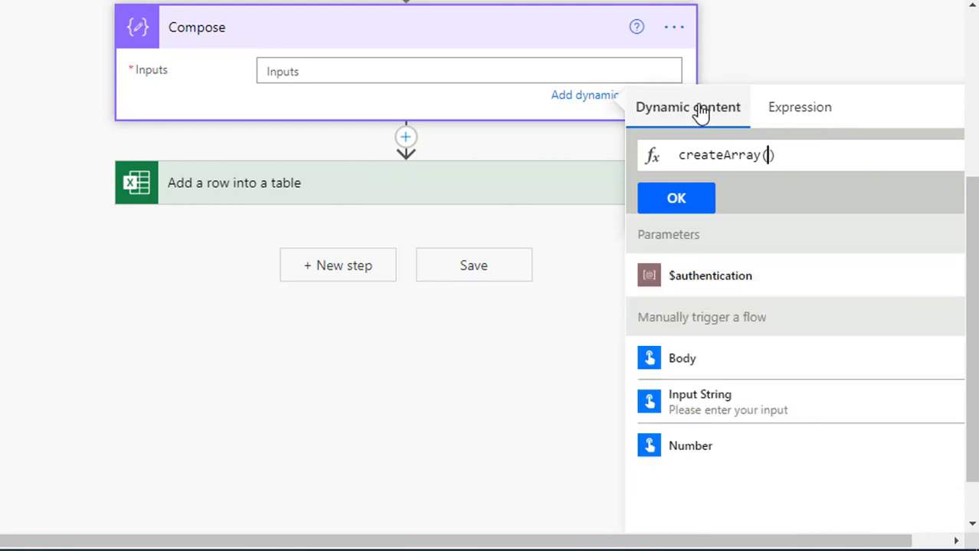
pyautogui.click(732, 411)
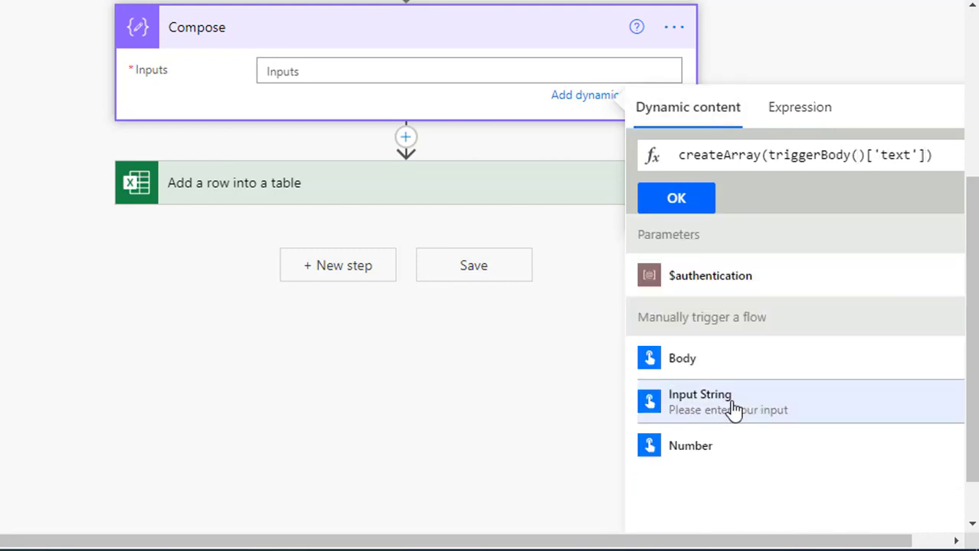
pyautogui.write(',')
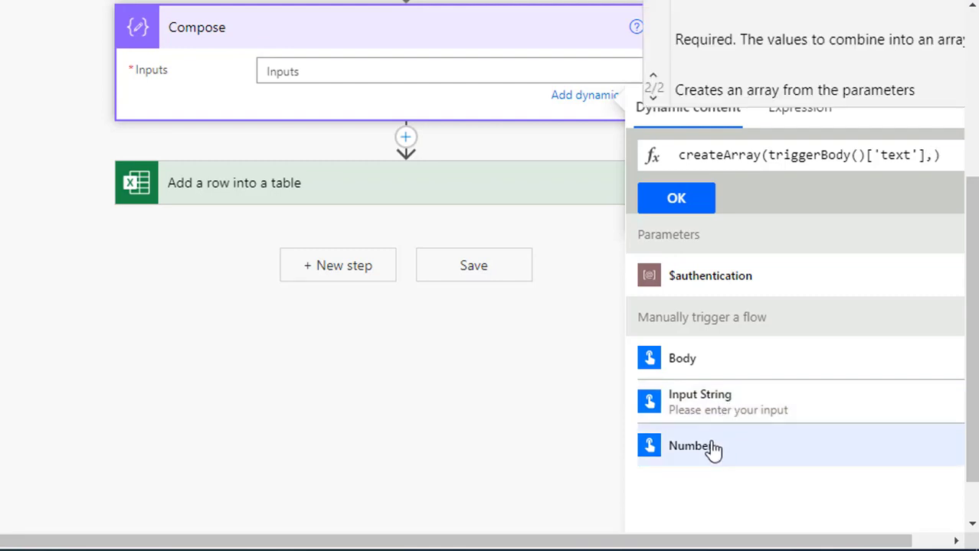
pyautogui.click(711, 447)
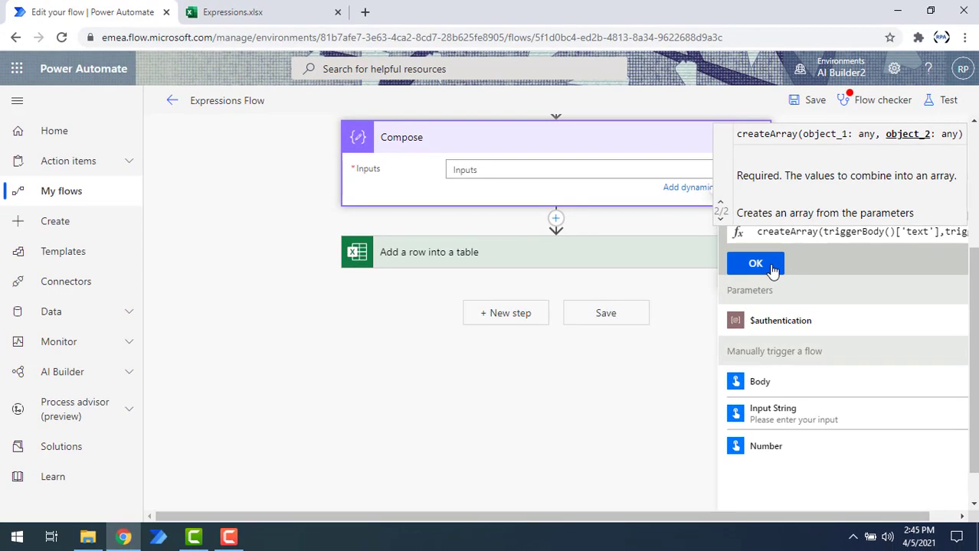
pyautogui.click(771, 266)
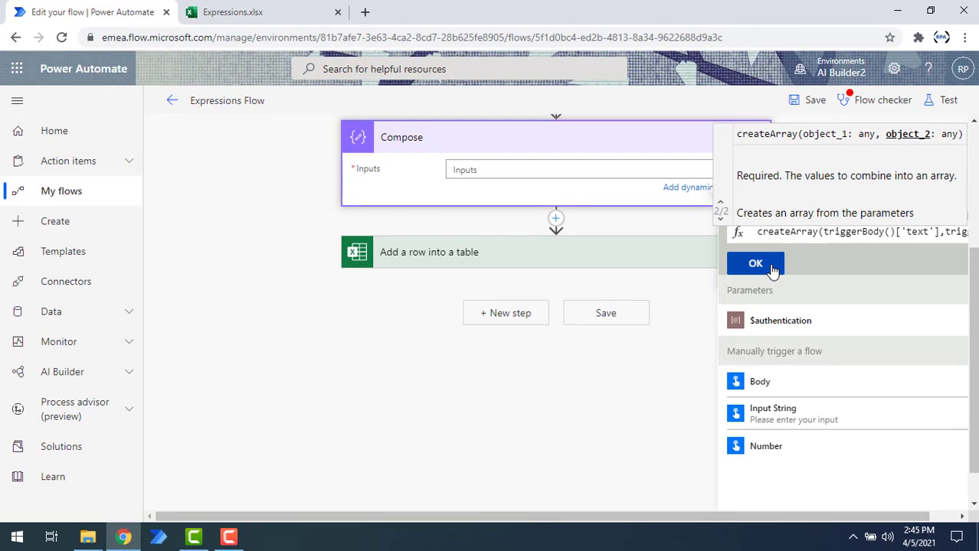
pyautogui.click(585, 396)
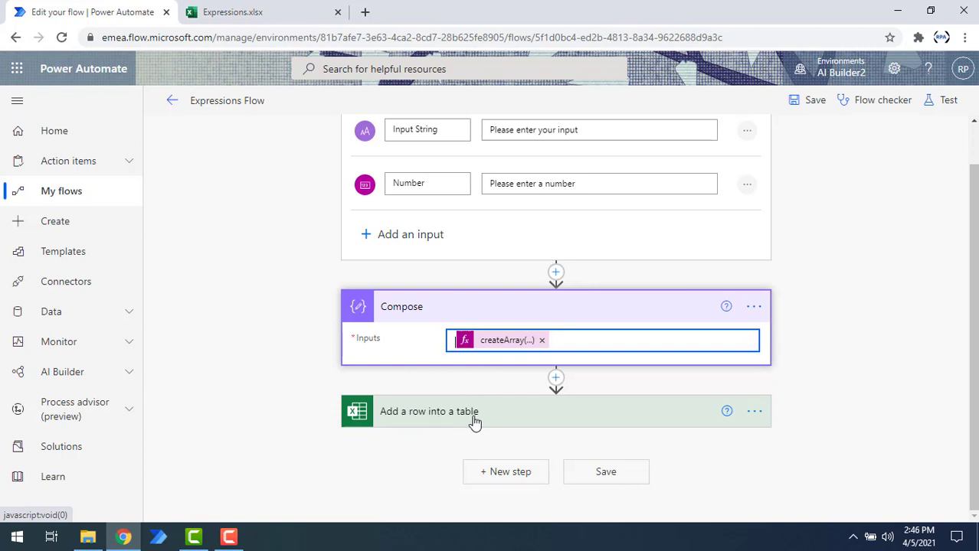
# - Save the flow and run a manual test with "Hello World" as the Input String and 2021 as the Number
pyautogui.click(609, 473)
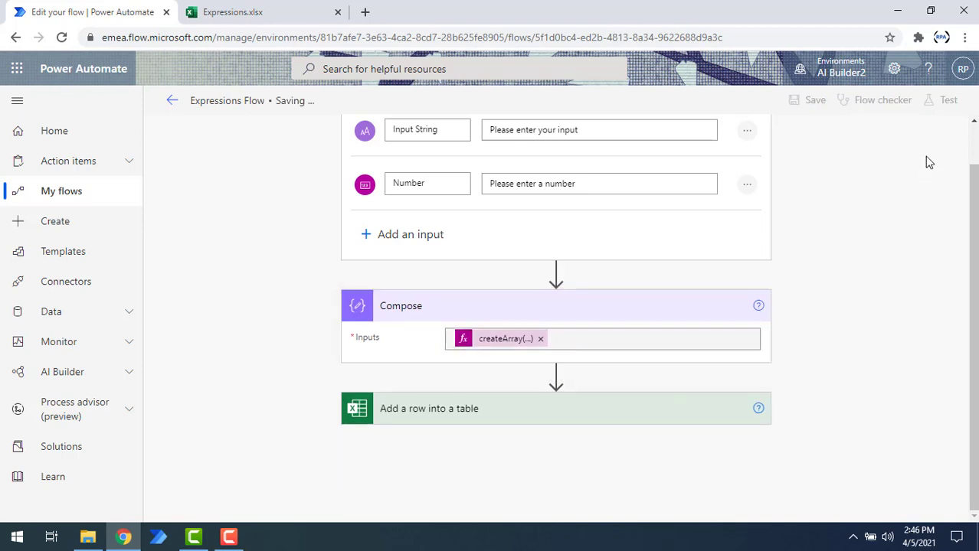
pyautogui.click(943, 101)
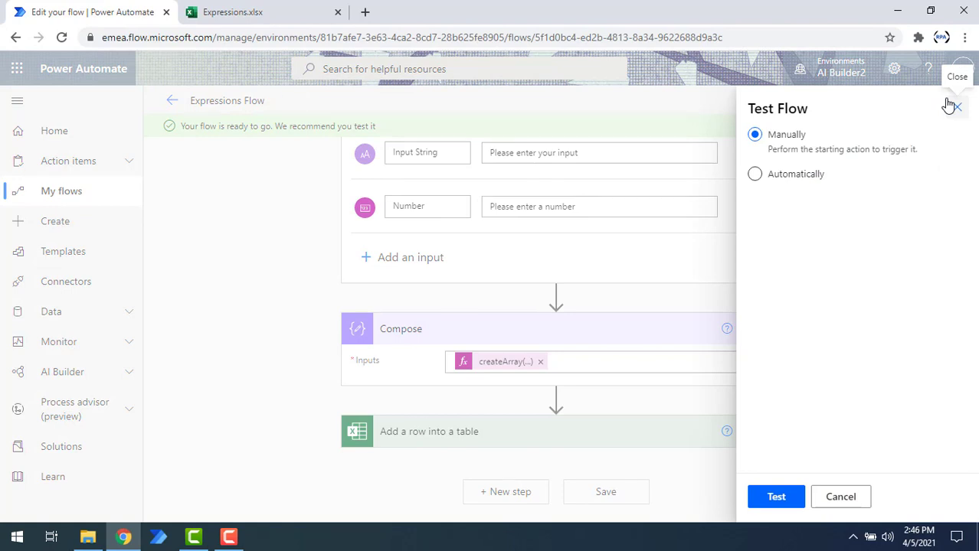
pyautogui.click(775, 497)
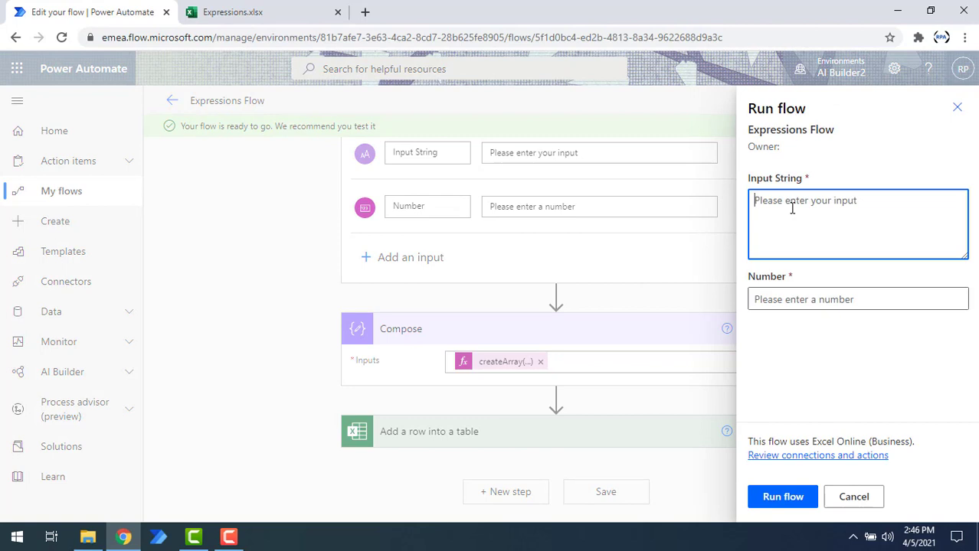
pyautogui.write('Hello World')
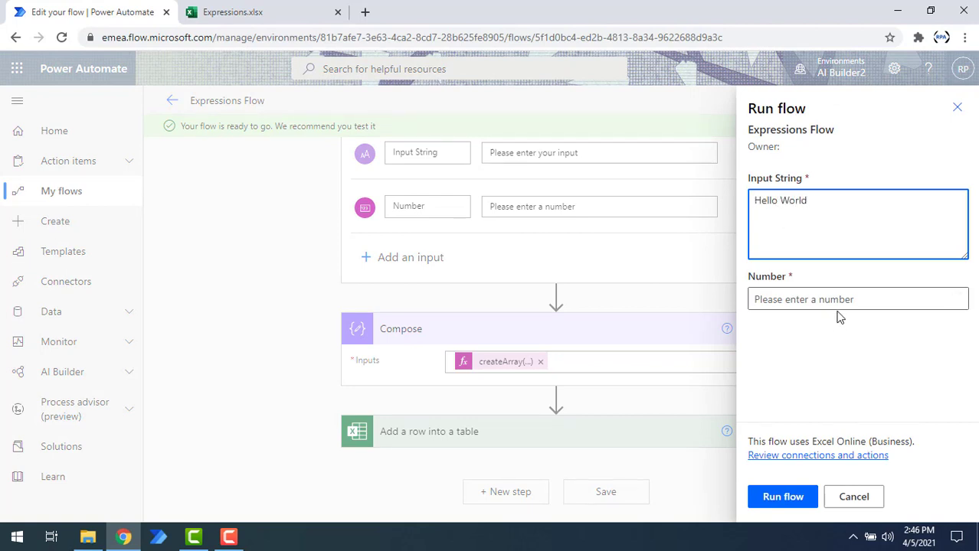
pyautogui.click(840, 301)
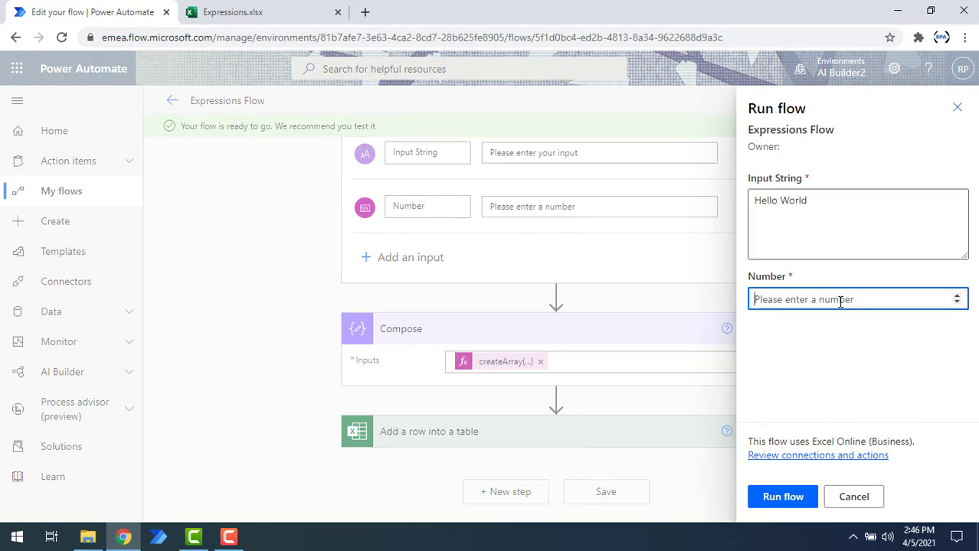
pyautogui.write('2021')
pyautogui.click(783, 497)
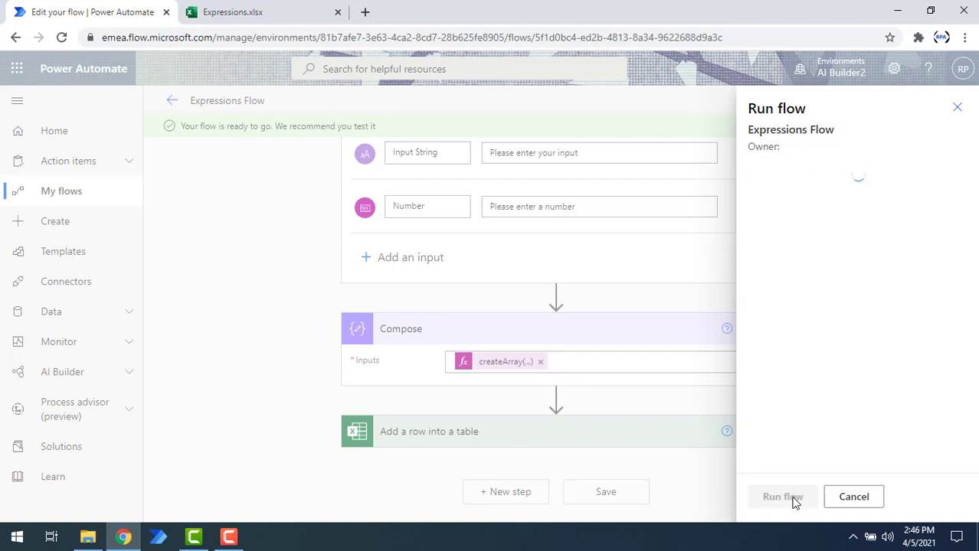
pyautogui.click(792, 490)
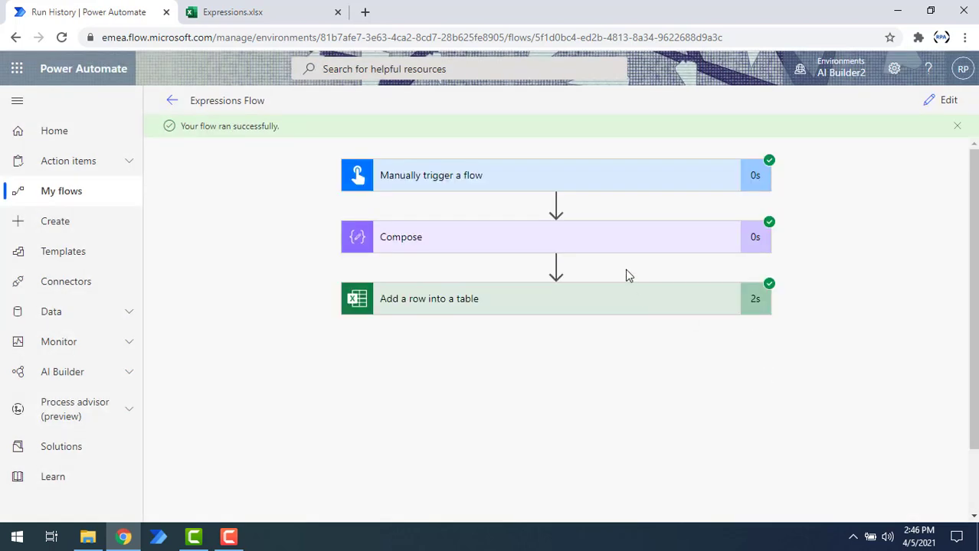
# - Expand the Compose action in the run results and examine the array elements in its inputs and outputs
pyautogui.click(543, 249)
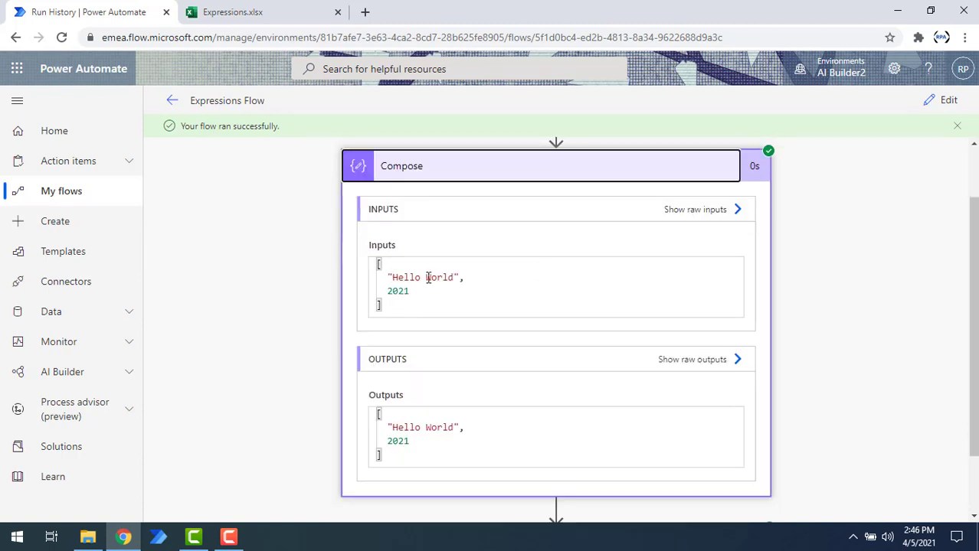
pyautogui.tripleClick(460, 278)
pyautogui.tripleClick(420, 293)
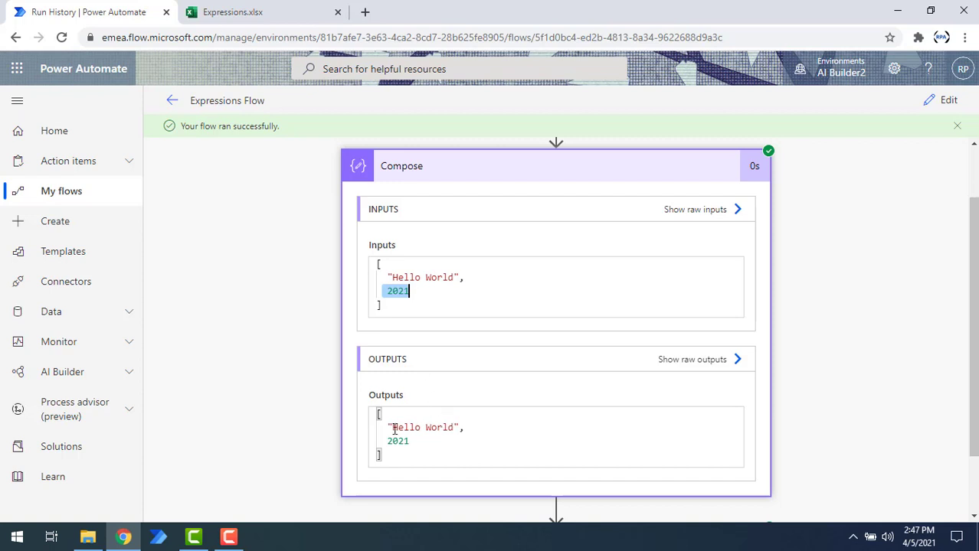
pyautogui.moveTo(387, 427); pyautogui.dragTo(459, 427)
pyautogui.moveTo(386, 441); pyautogui.dragTo(410, 442)
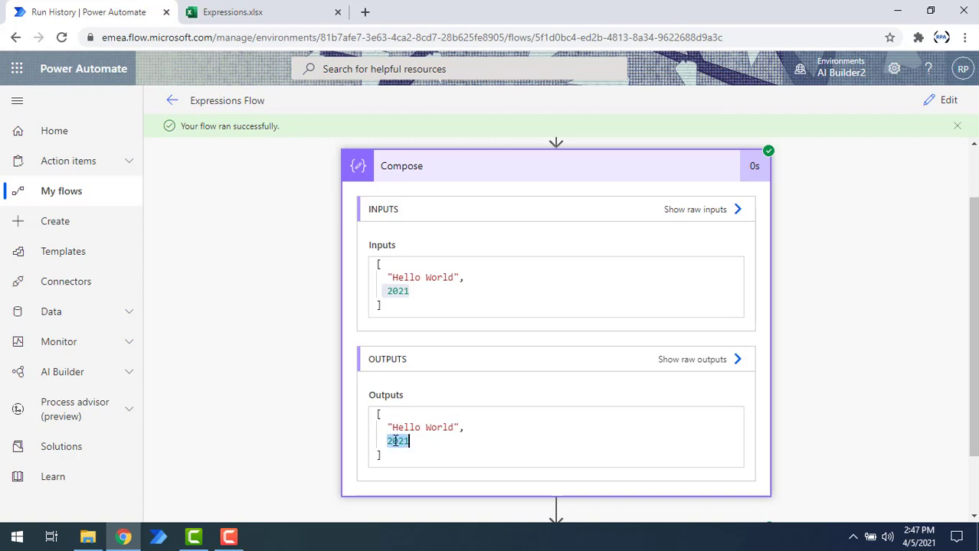
# - Switch to the Expressions.xlsx workbook and examine the row added under Expression Output by the createArray() run
pyautogui.click(260, 10)
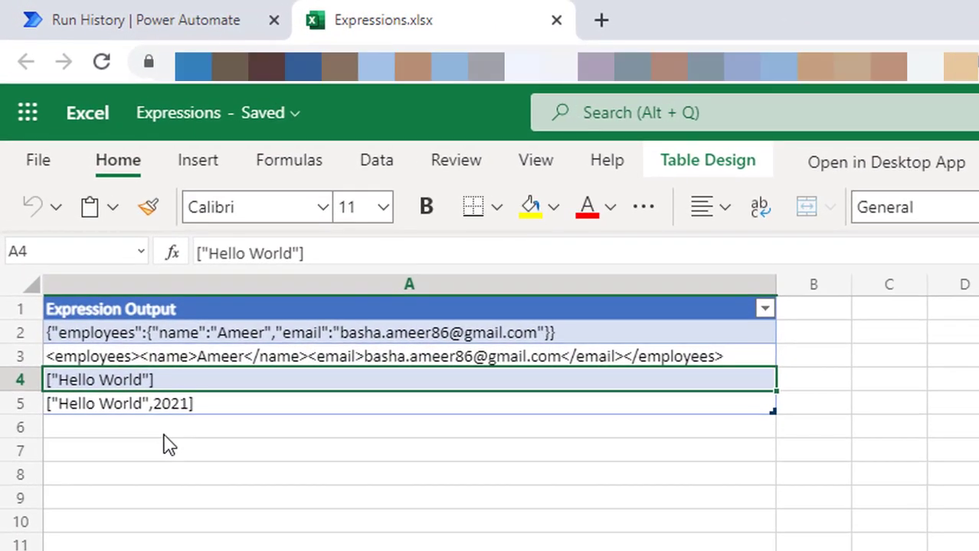
pyautogui.click(168, 446)
pyautogui.click(149, 406)
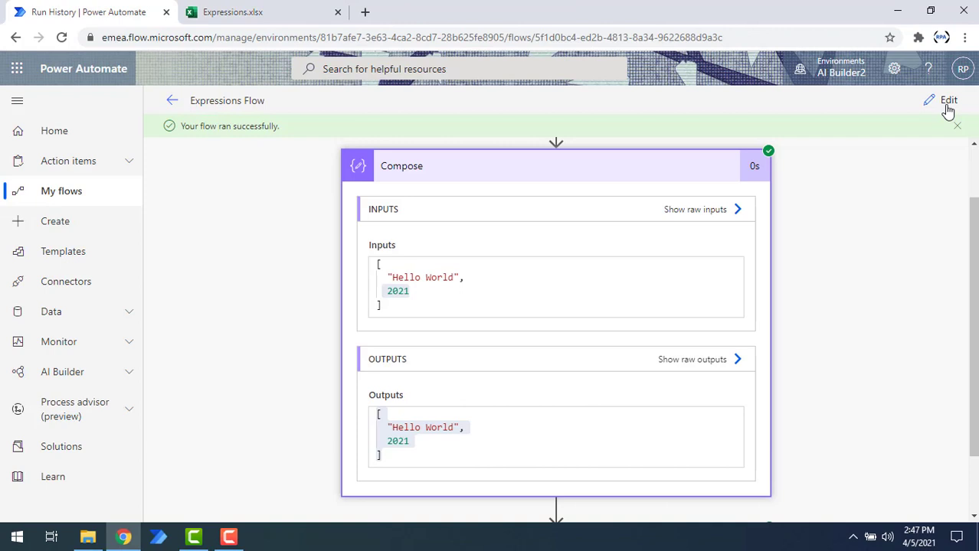
# - Reopen the flow for editing and add 21 as the first createArray() argument, before the Input String, in the Compose expression
pyautogui.click(947, 109)
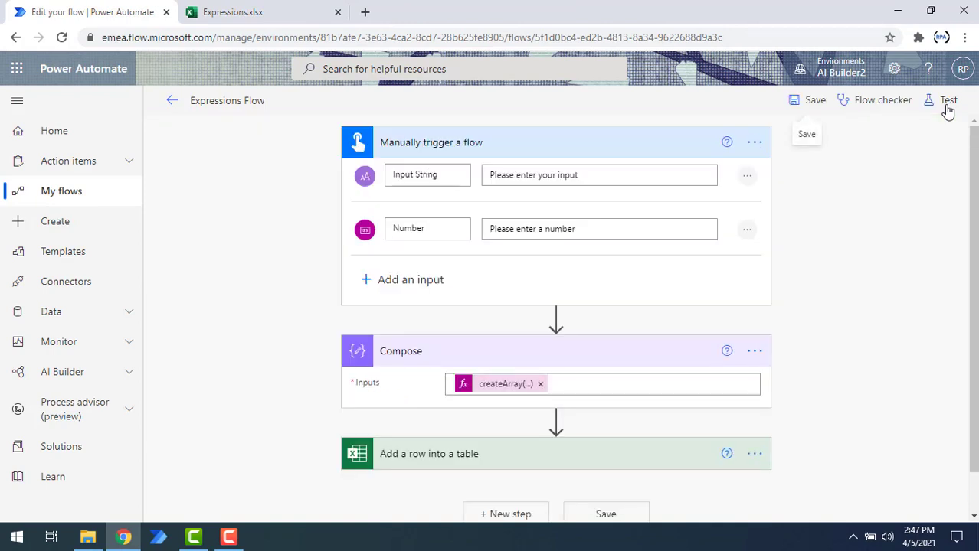
pyautogui.click(505, 383)
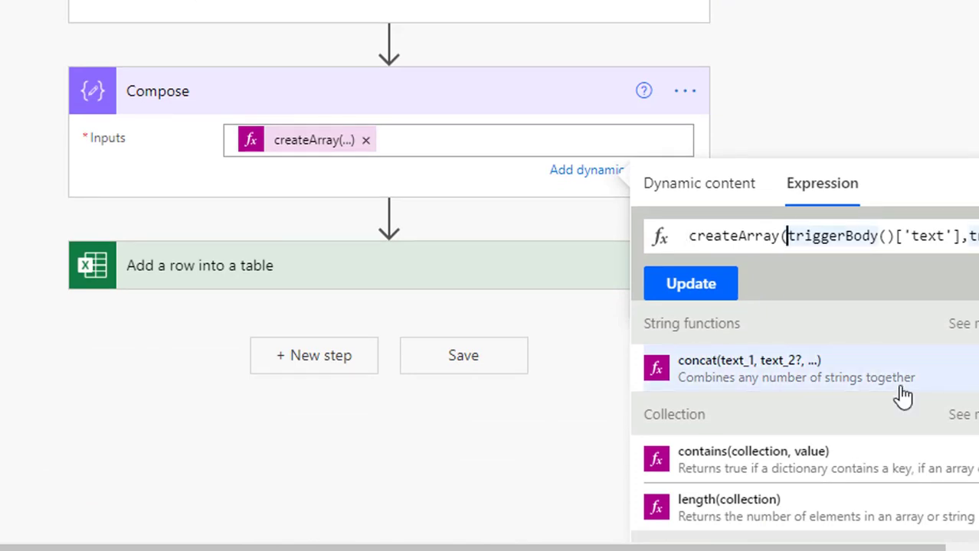
pyautogui.write('21')
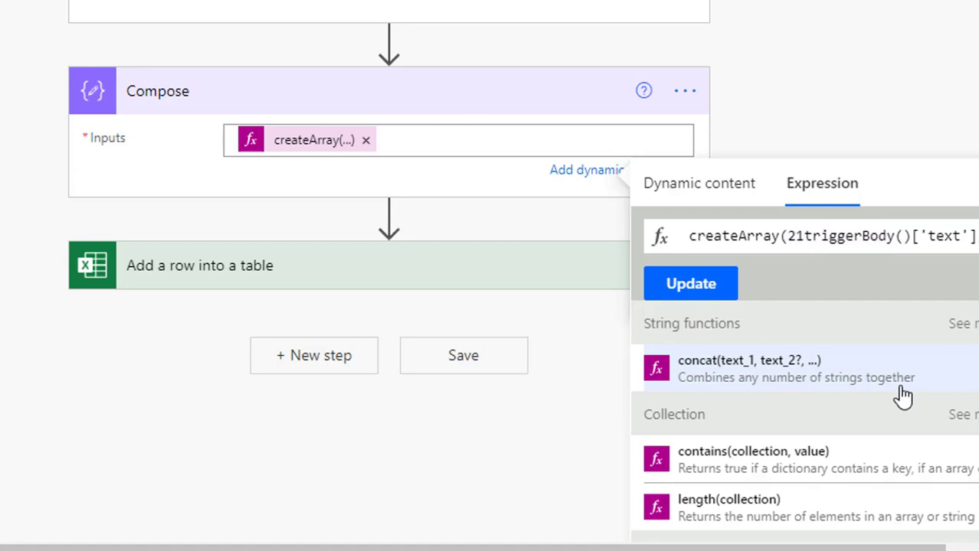
pyautogui.write(',')
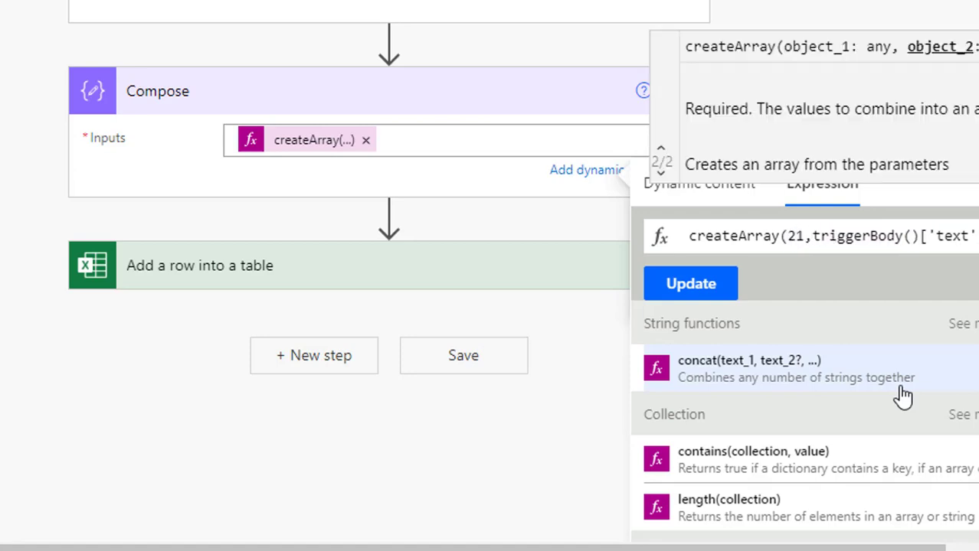
pyautogui.click(788, 239)
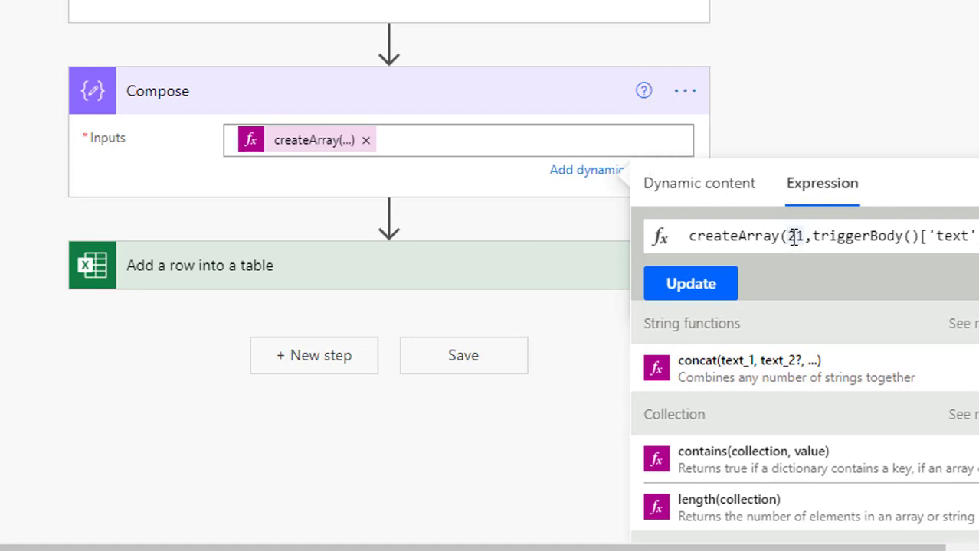
pyautogui.doubleClick(795, 237)
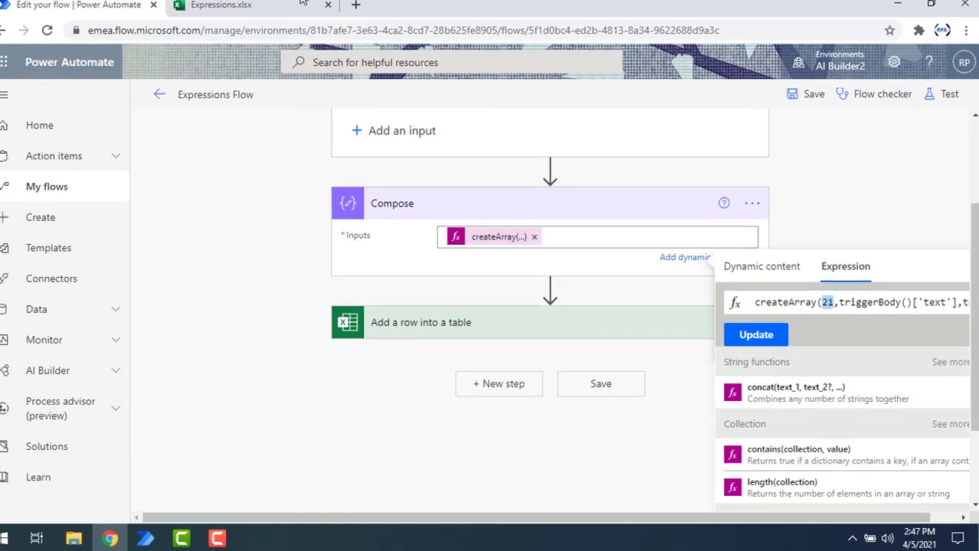
# - Switch to the Expressions.xlsx workbook, check the existing Expression Output rows, and return to the flow in Power Automate
pyautogui.click(260, 9)
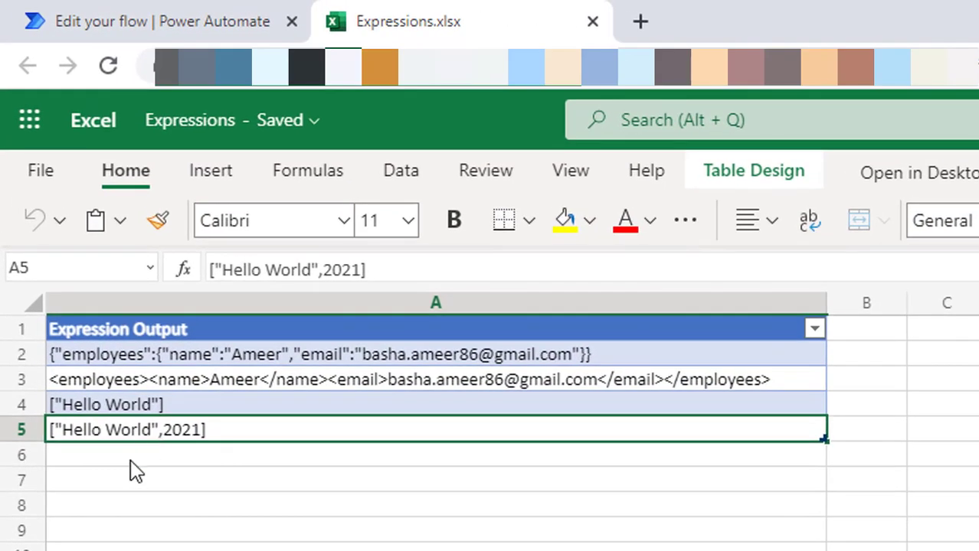
pyautogui.click(88, 315)
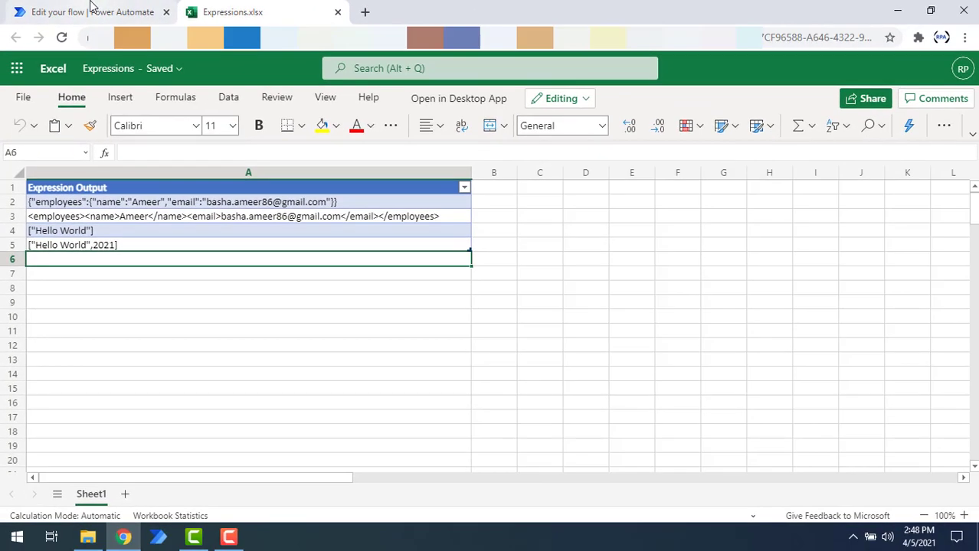
pyautogui.click(91, 9)
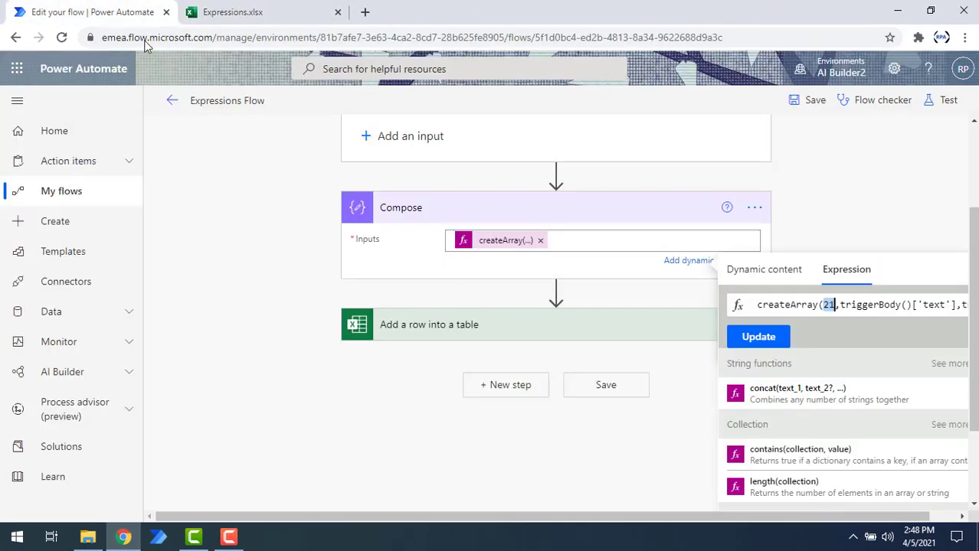
# - Update the Compose expression, save the flow and run a manual test with "Welcome to new Year" as the Input String and 2021 as the Number
pyautogui.click(758, 338)
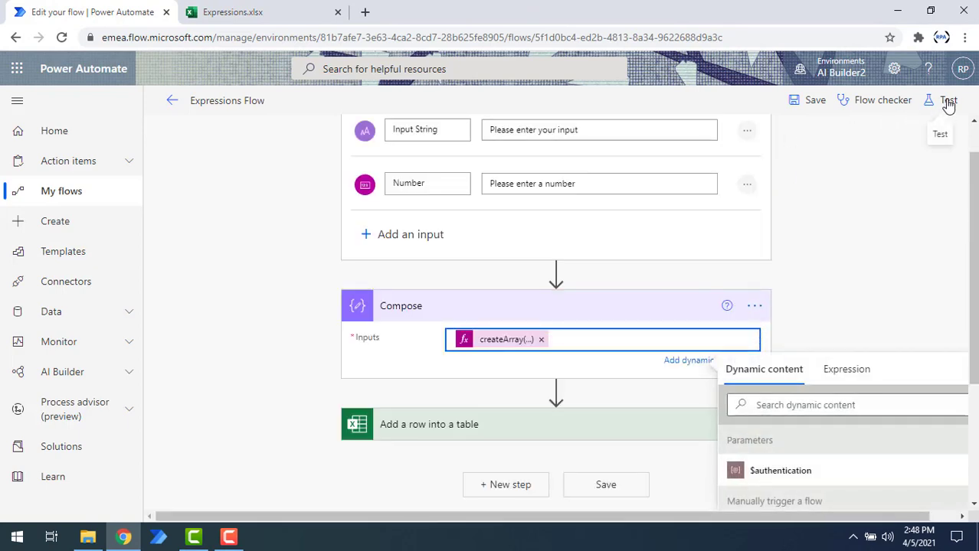
pyautogui.click(947, 104)
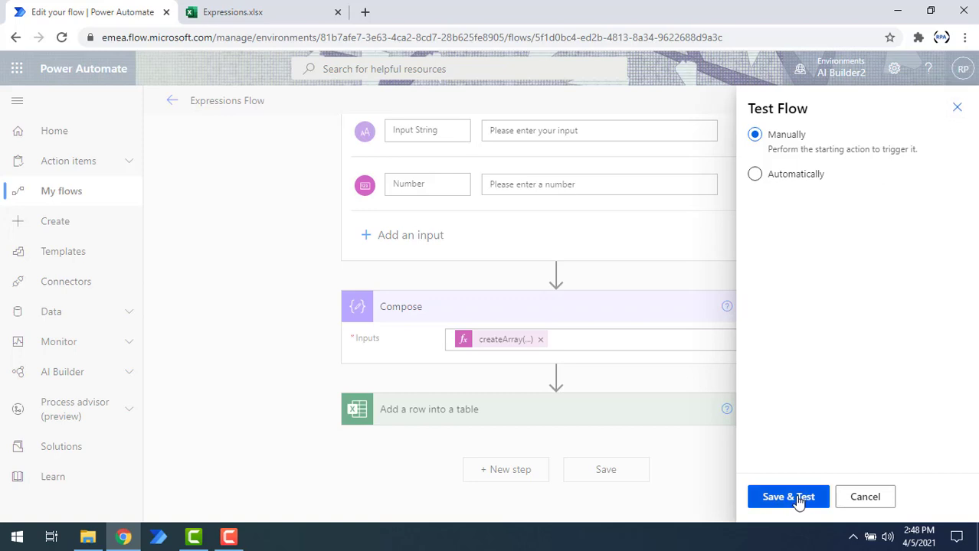
pyautogui.click(796, 500)
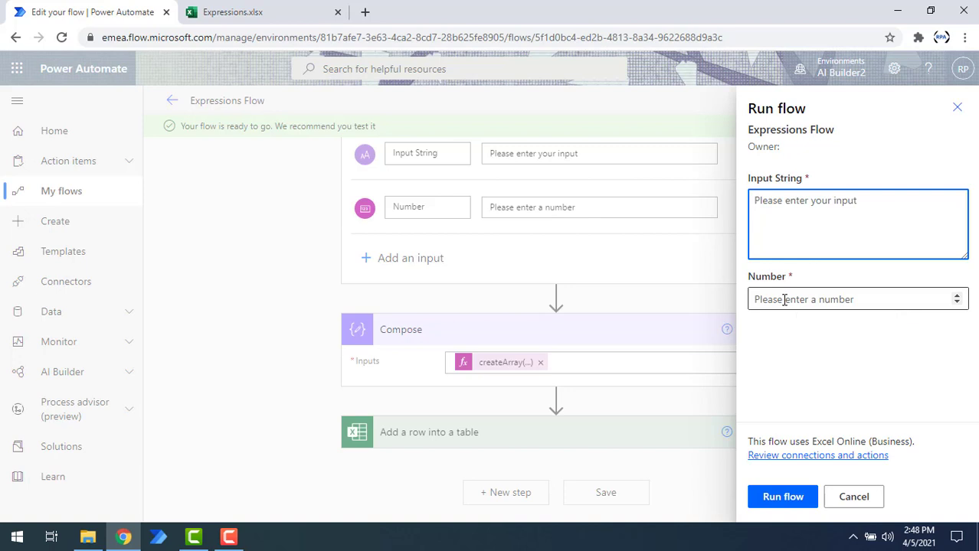
pyautogui.write('Welcome to new')
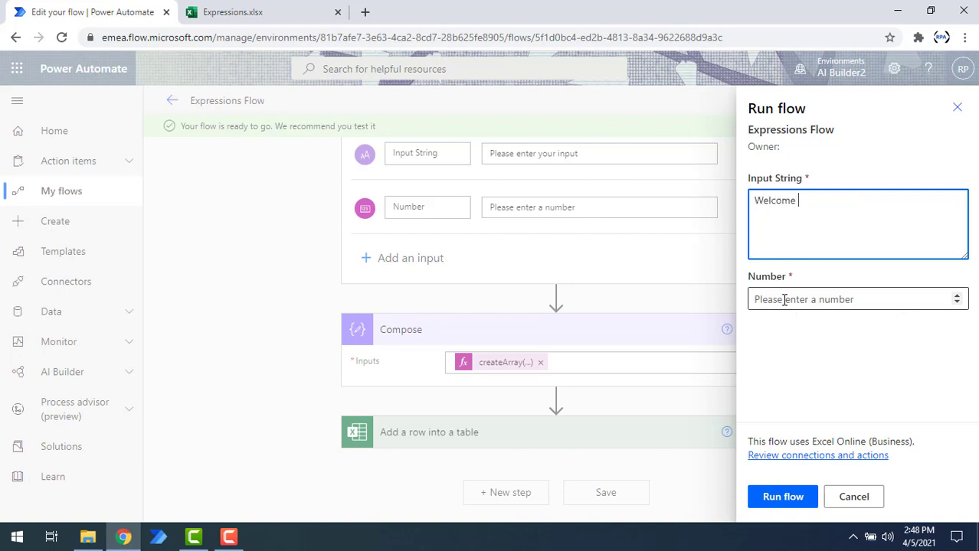
pyautogui.write(' Year')
pyautogui.click(873, 303)
pyautogui.write('2021')
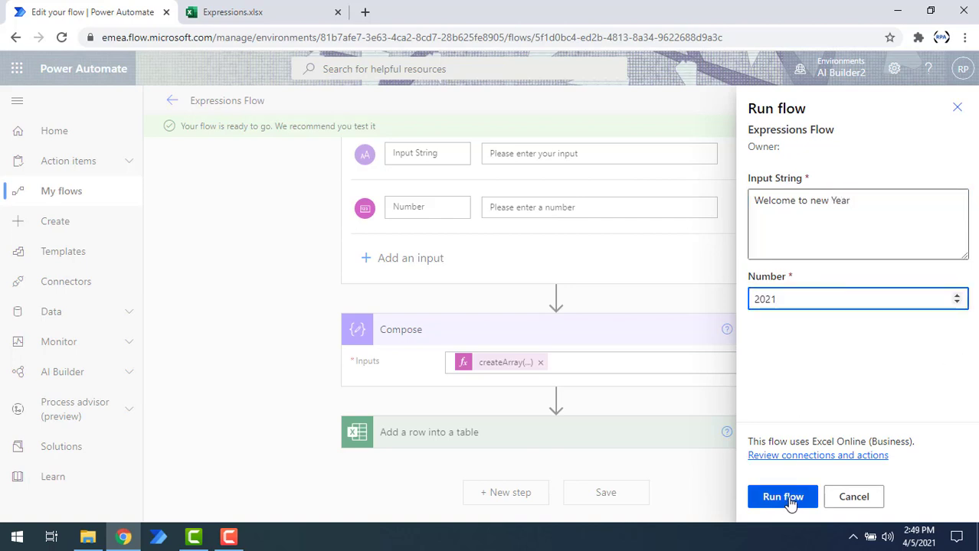
pyautogui.click(789, 502)
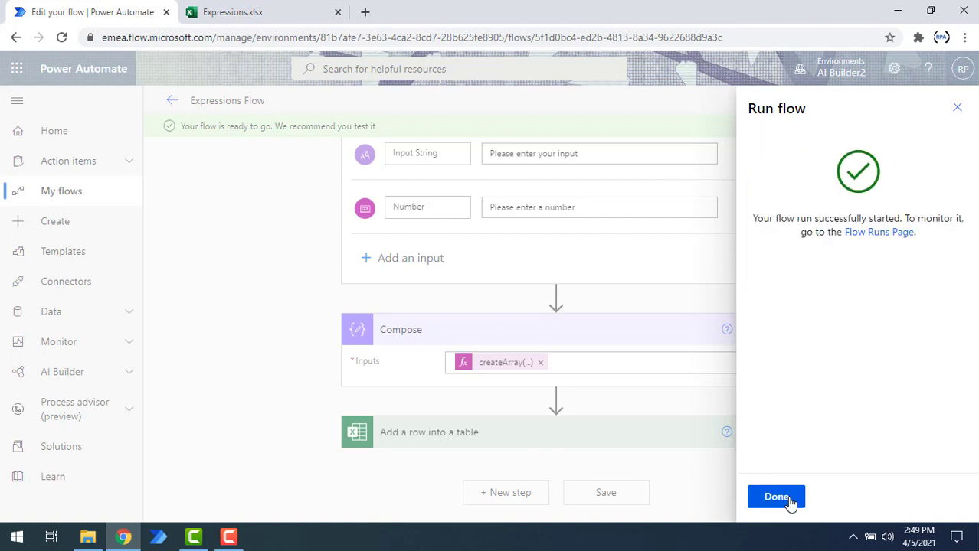
pyautogui.click(775, 497)
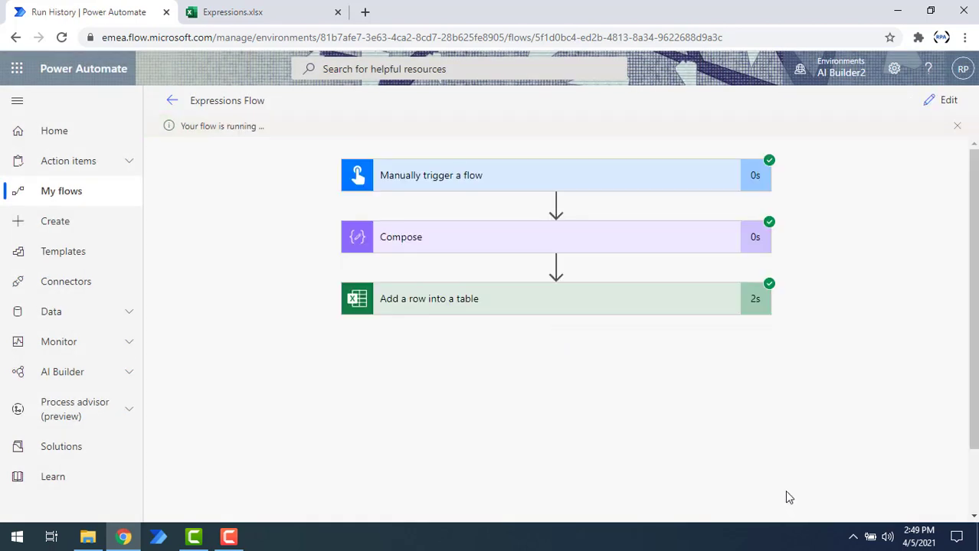
# - Expand the Compose action in the run results and examine the three array elements in its inputs and outputs
pyautogui.click(477, 245)
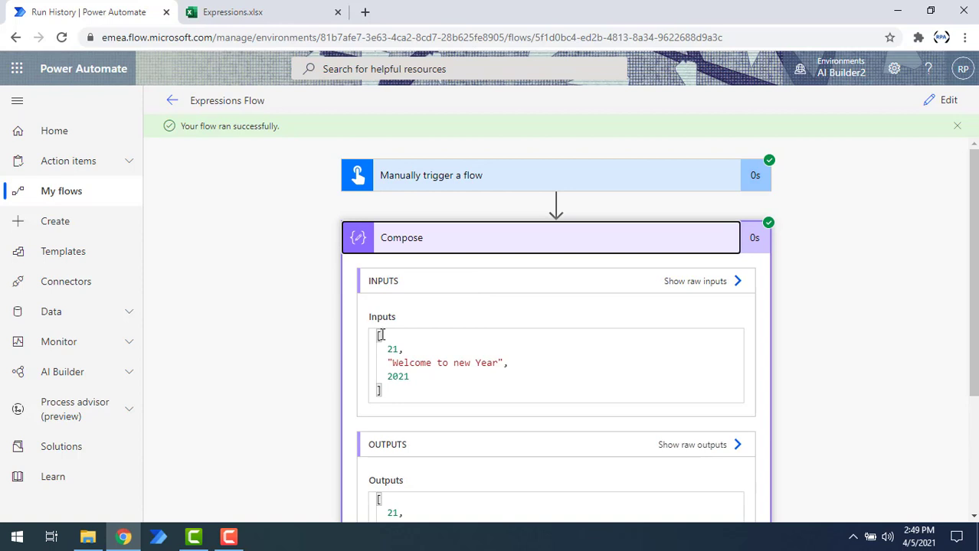
pyautogui.moveTo(387, 349); pyautogui.dragTo(519, 363)
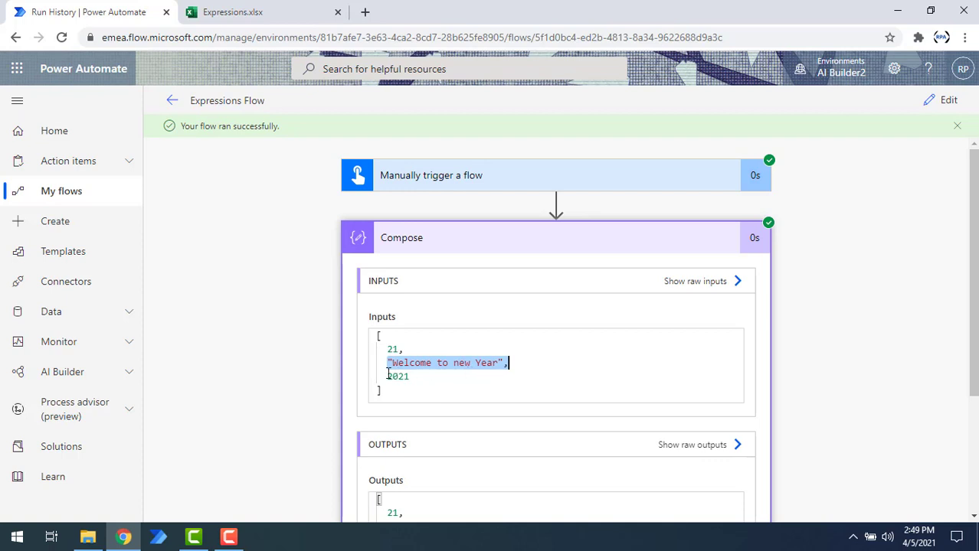
pyautogui.moveTo(387, 376); pyautogui.dragTo(409, 376)
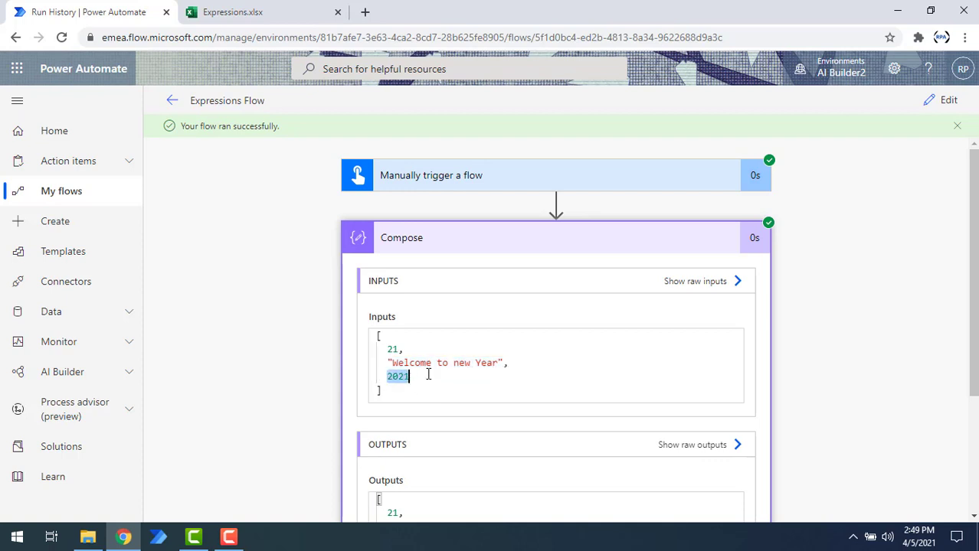
pyautogui.scroll(-1, 428, 360)
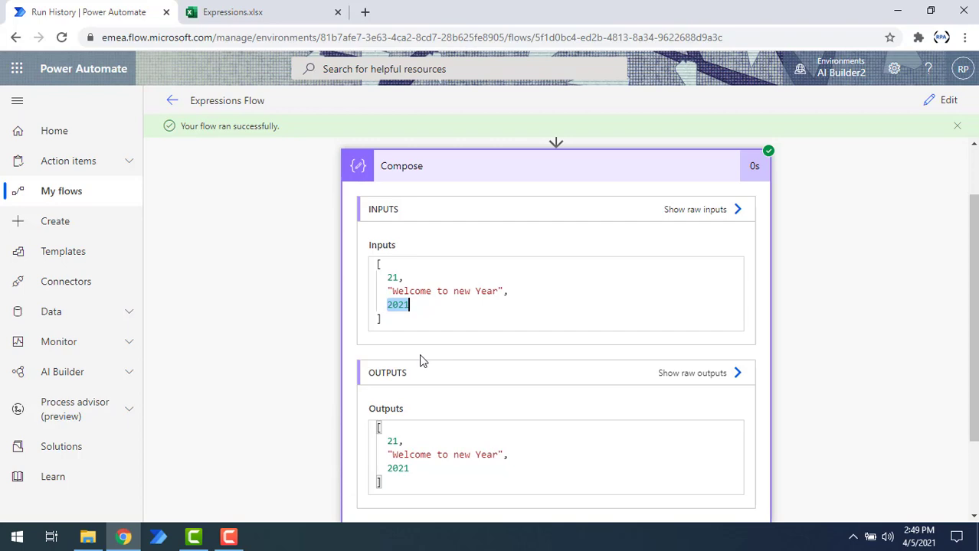
# - Switch to Expressions.xlsx, examine the new Expression Output row from the three-argument run, and return to the flow in Power Automate
pyautogui.click(257, 8)
pyautogui.click(233, 486)
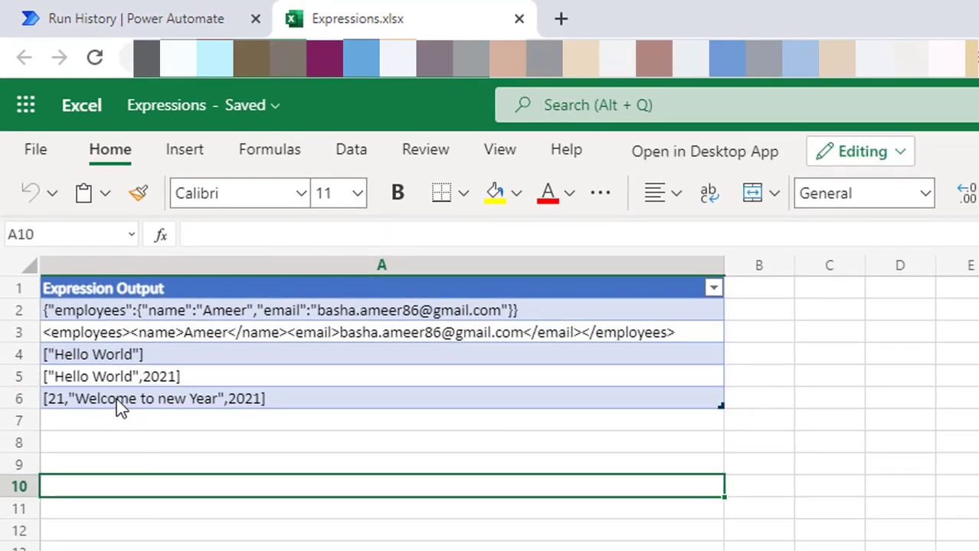
pyautogui.click(116, 400)
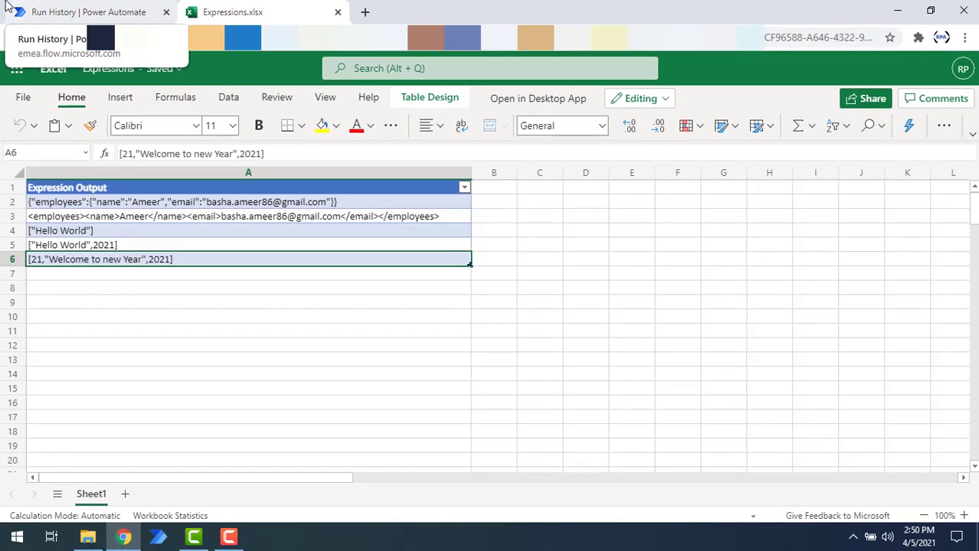
pyautogui.click(98, 13)
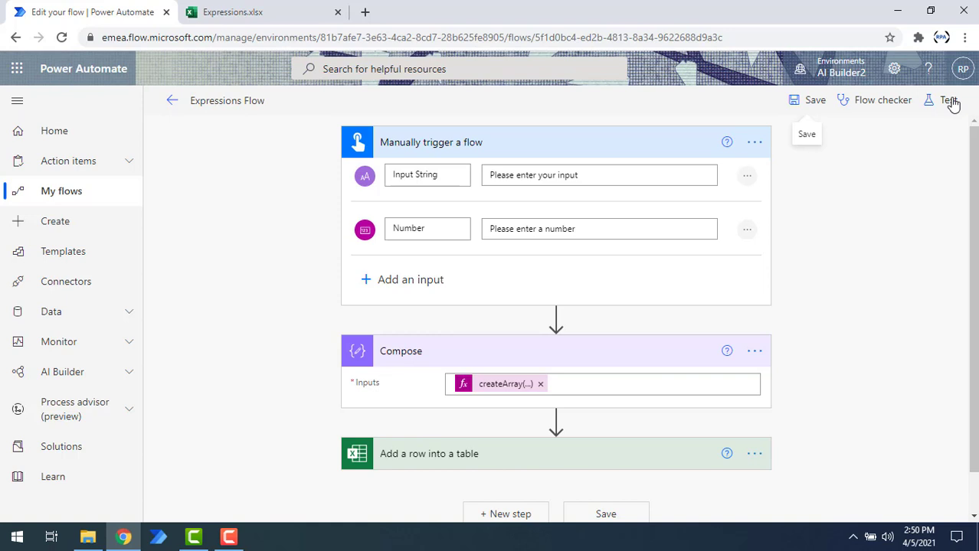